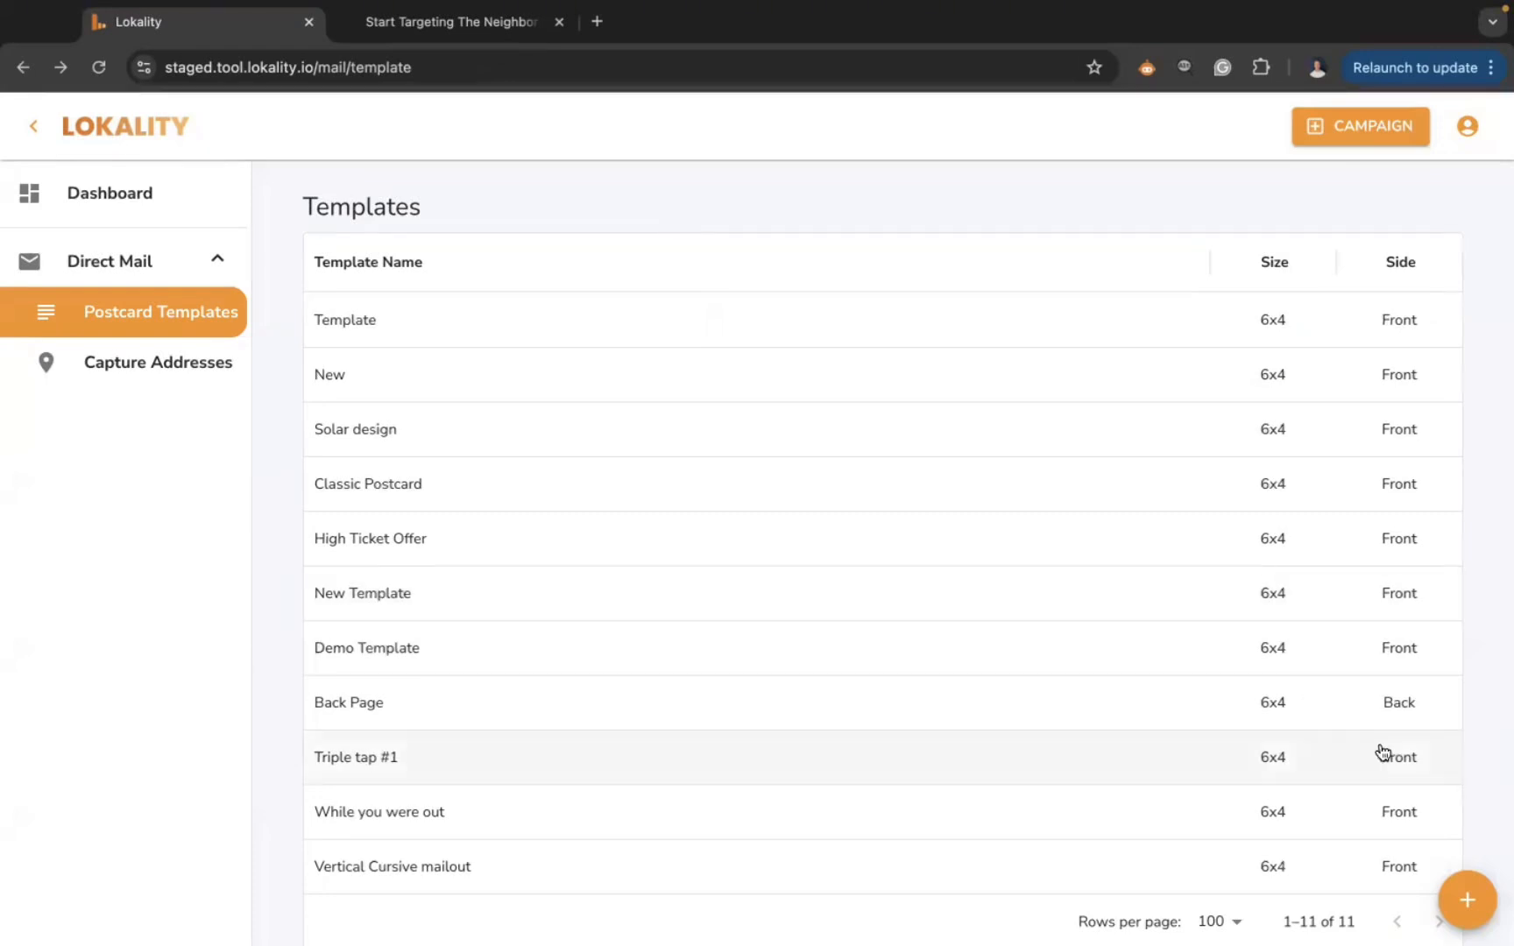
# - Start a new postcard template and name it 'New'
pyautogui.click(1464, 902)
pyautogui.click(471, 316)
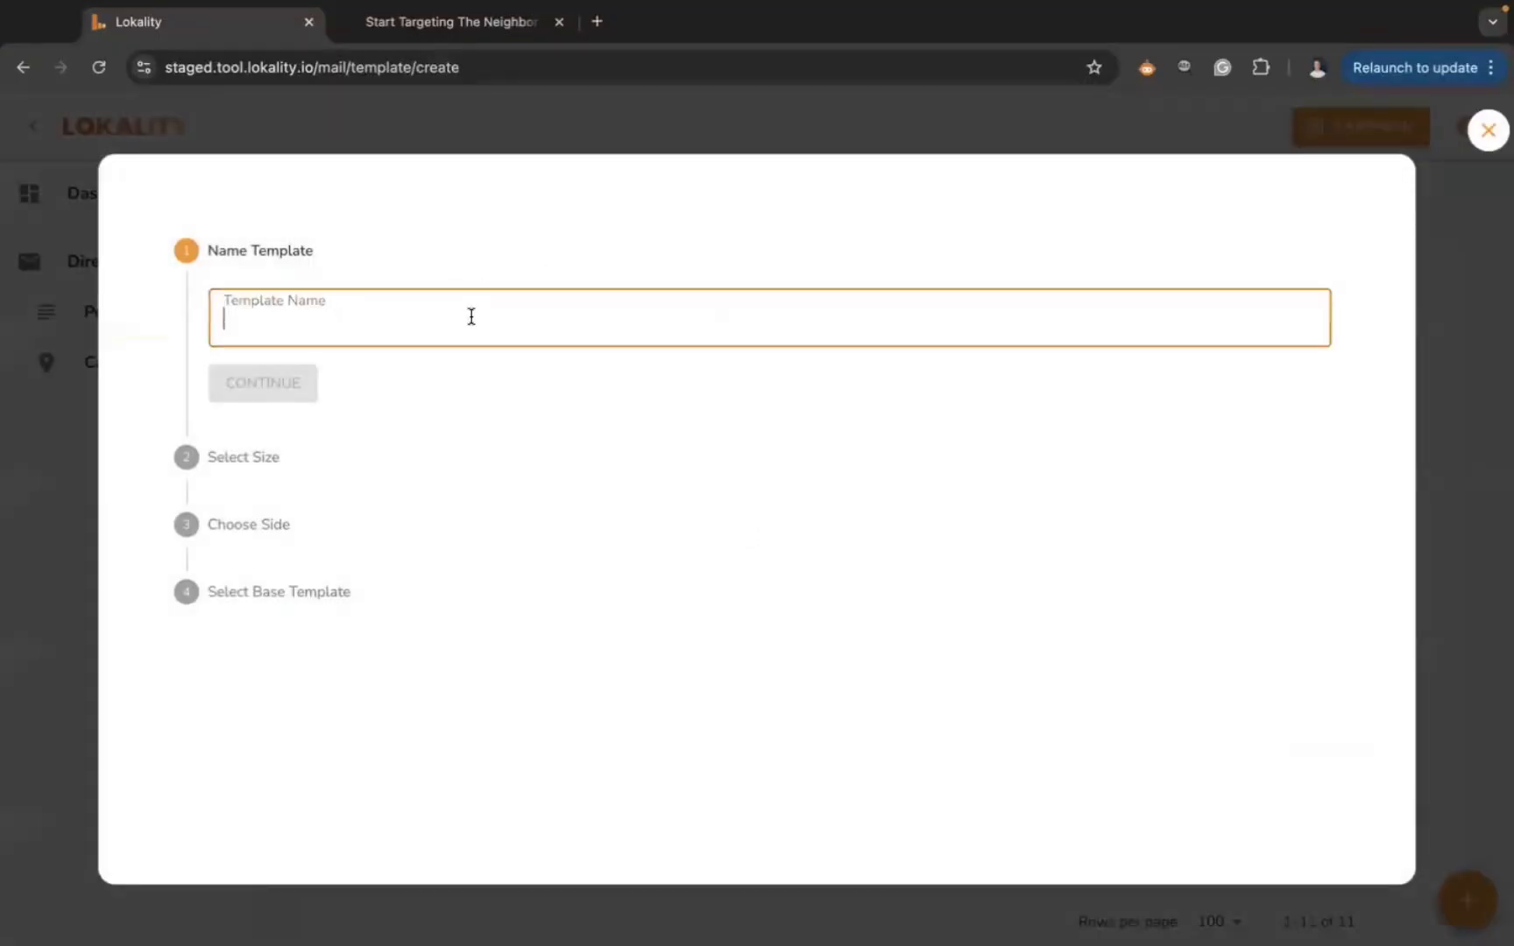
pyautogui.write('New')
pyautogui.press('BackSpace')
pyautogui.write('w')
pyautogui.click(279, 383)
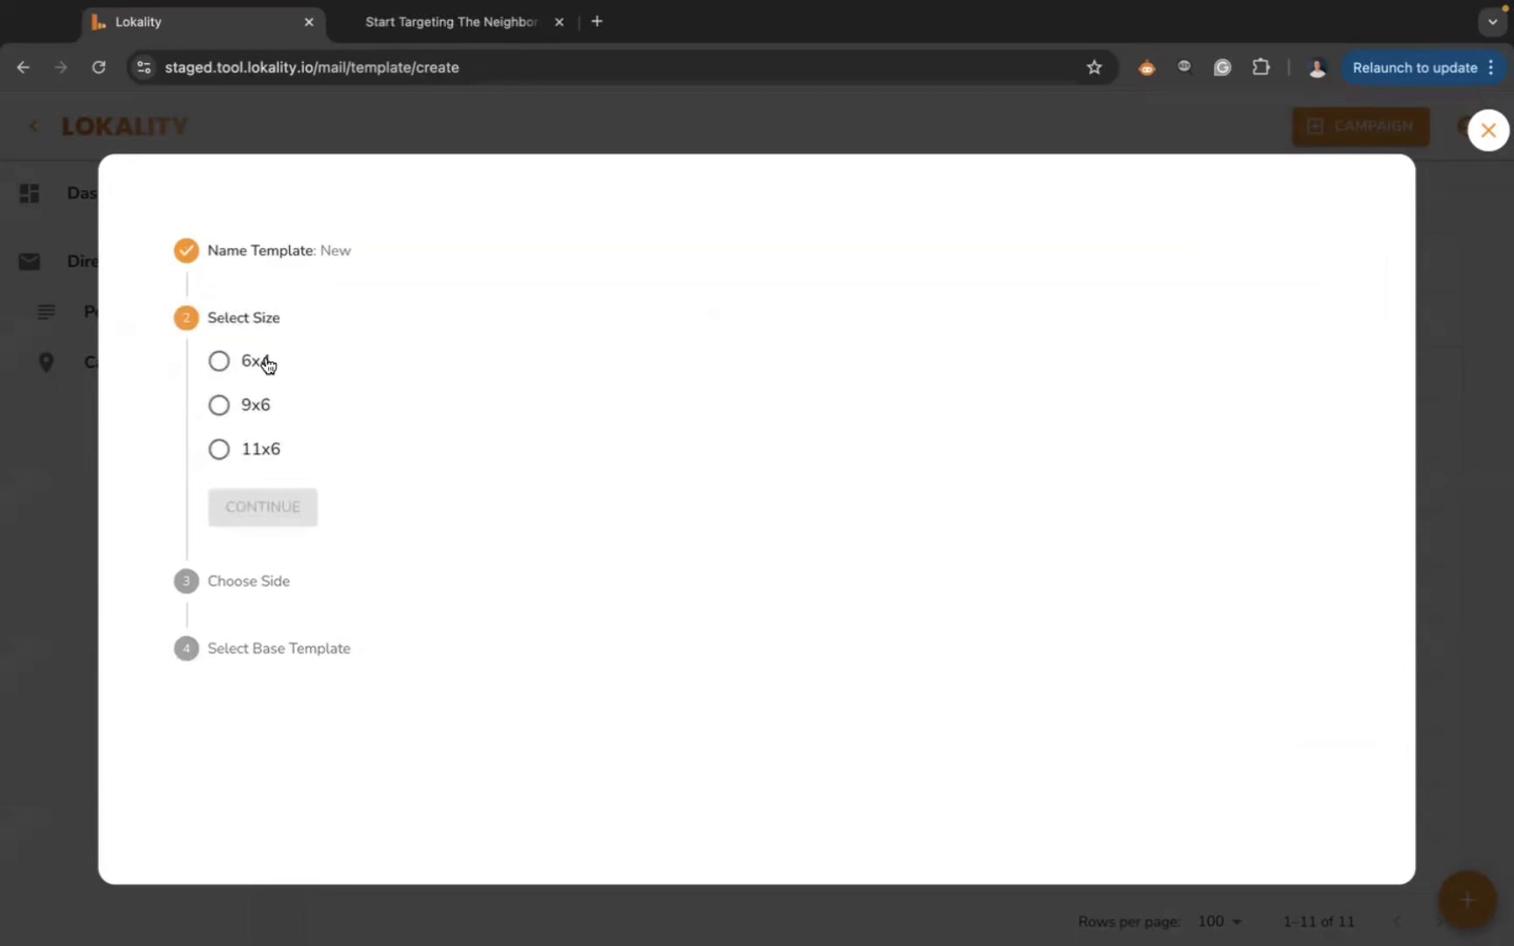
# - Choose the 6x4 size, the Front side, and Blank 6x4 Front as the base template
pyautogui.click(267, 365)
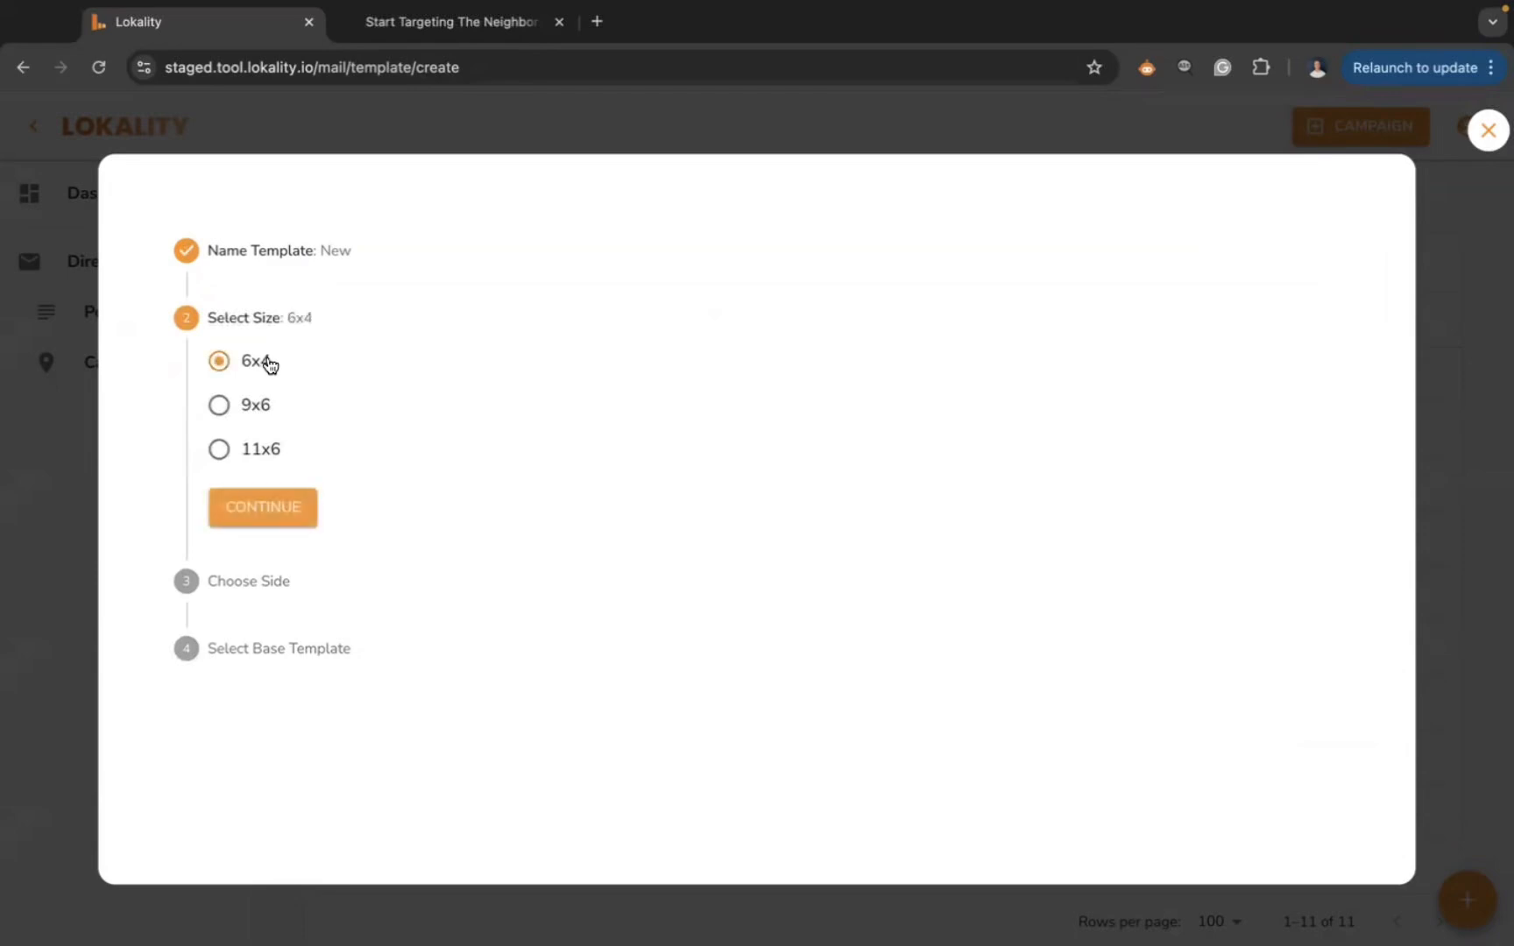
pyautogui.click(275, 515)
pyautogui.click(260, 438)
pyautogui.click(267, 529)
pyautogui.scroll(-4, 555, 603)
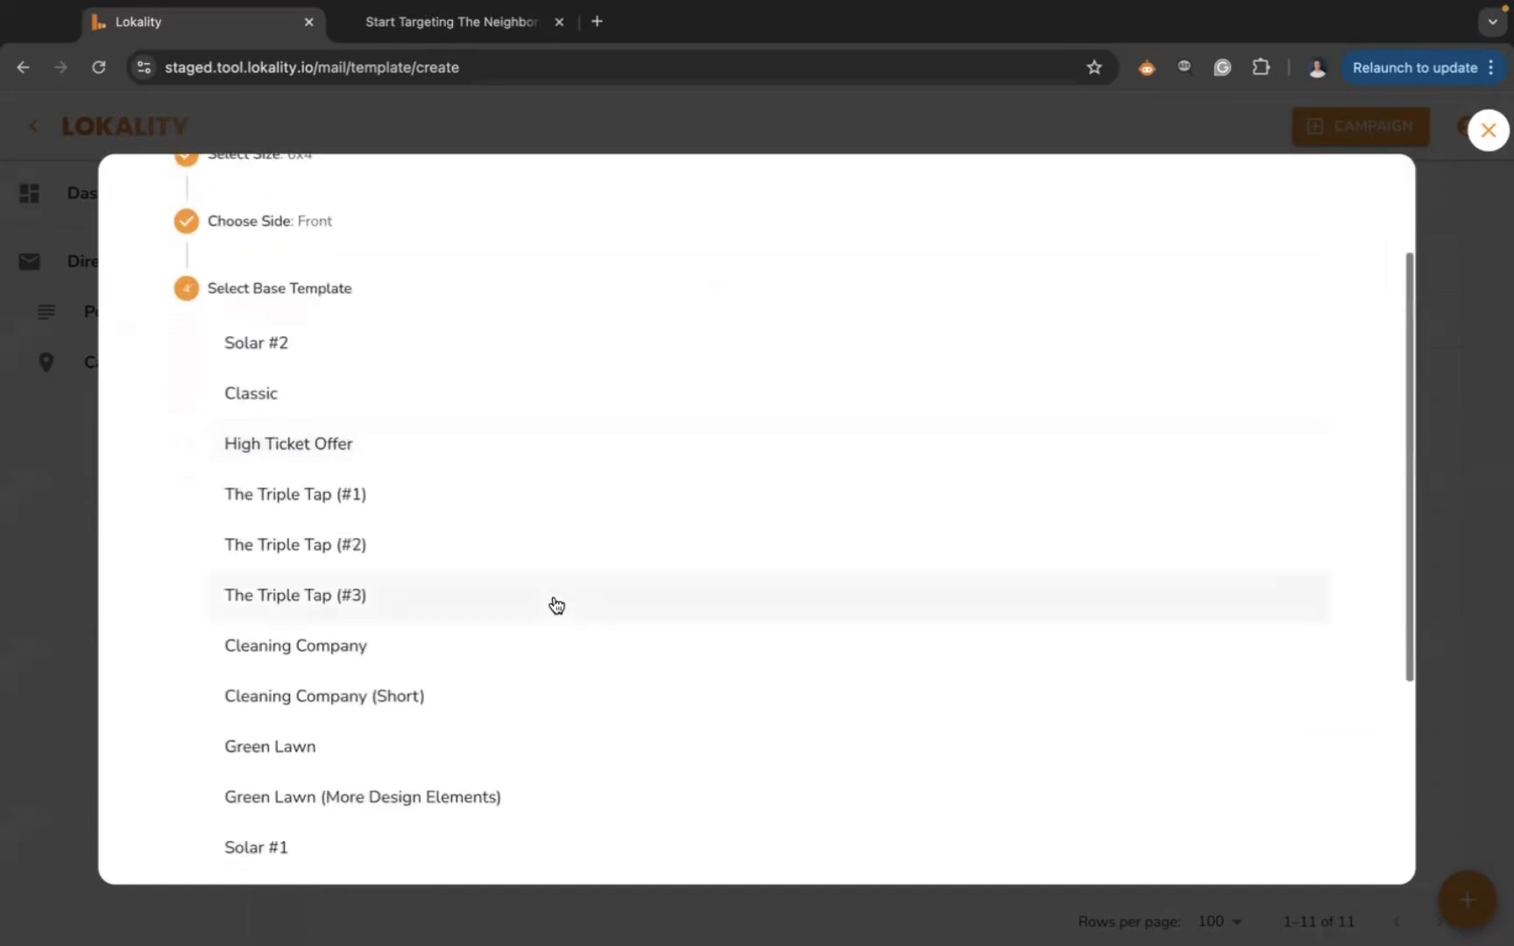
pyautogui.scroll(-4, 568, 433)
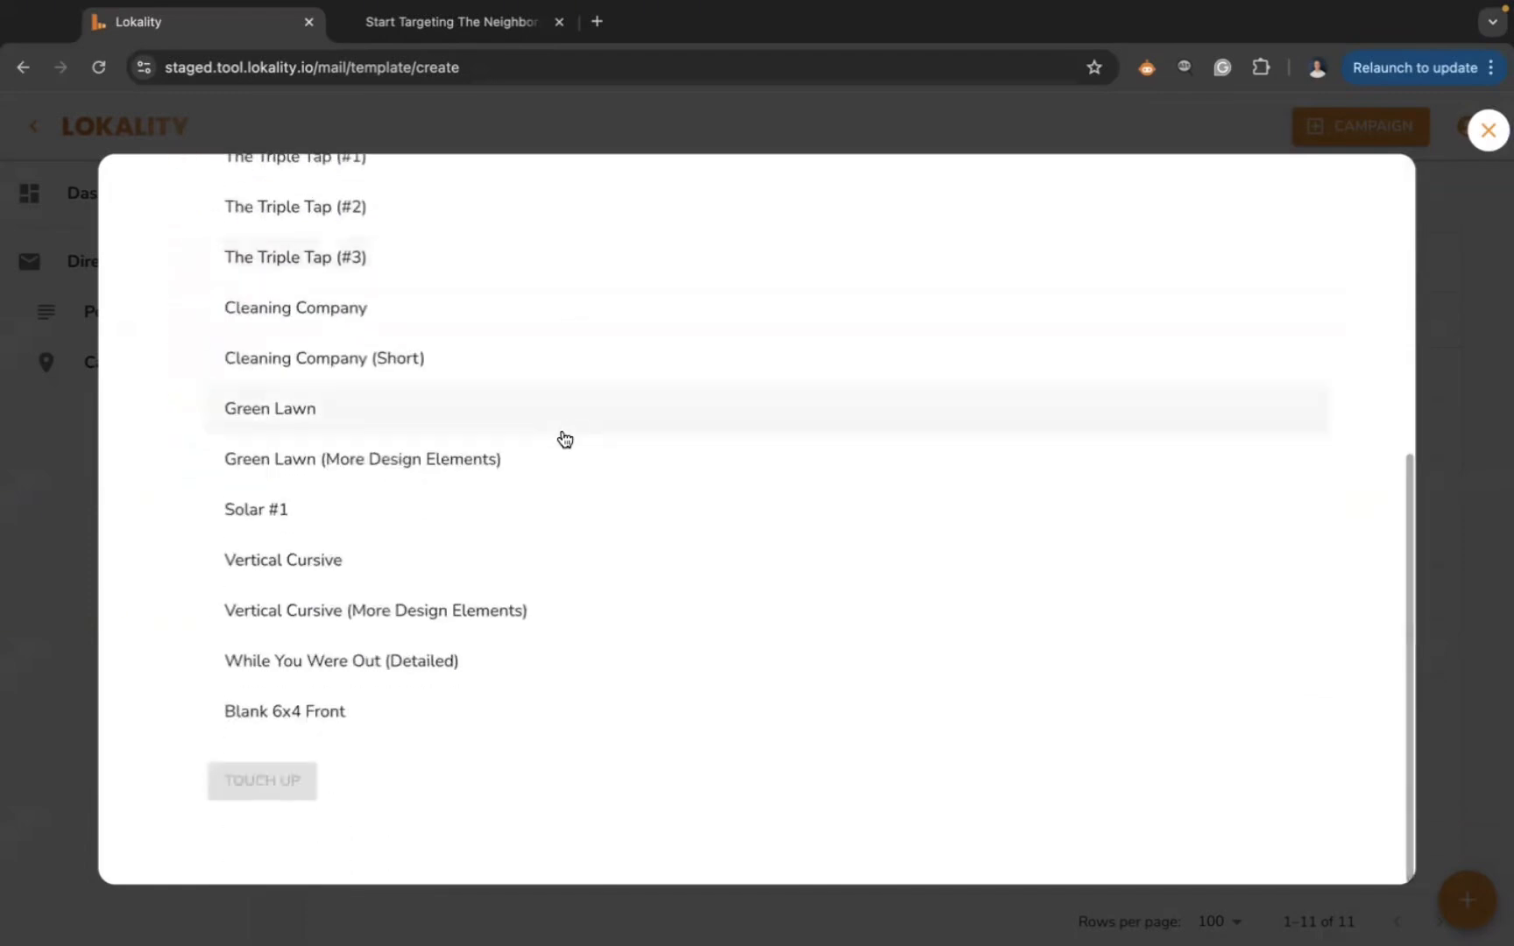
pyautogui.click(280, 726)
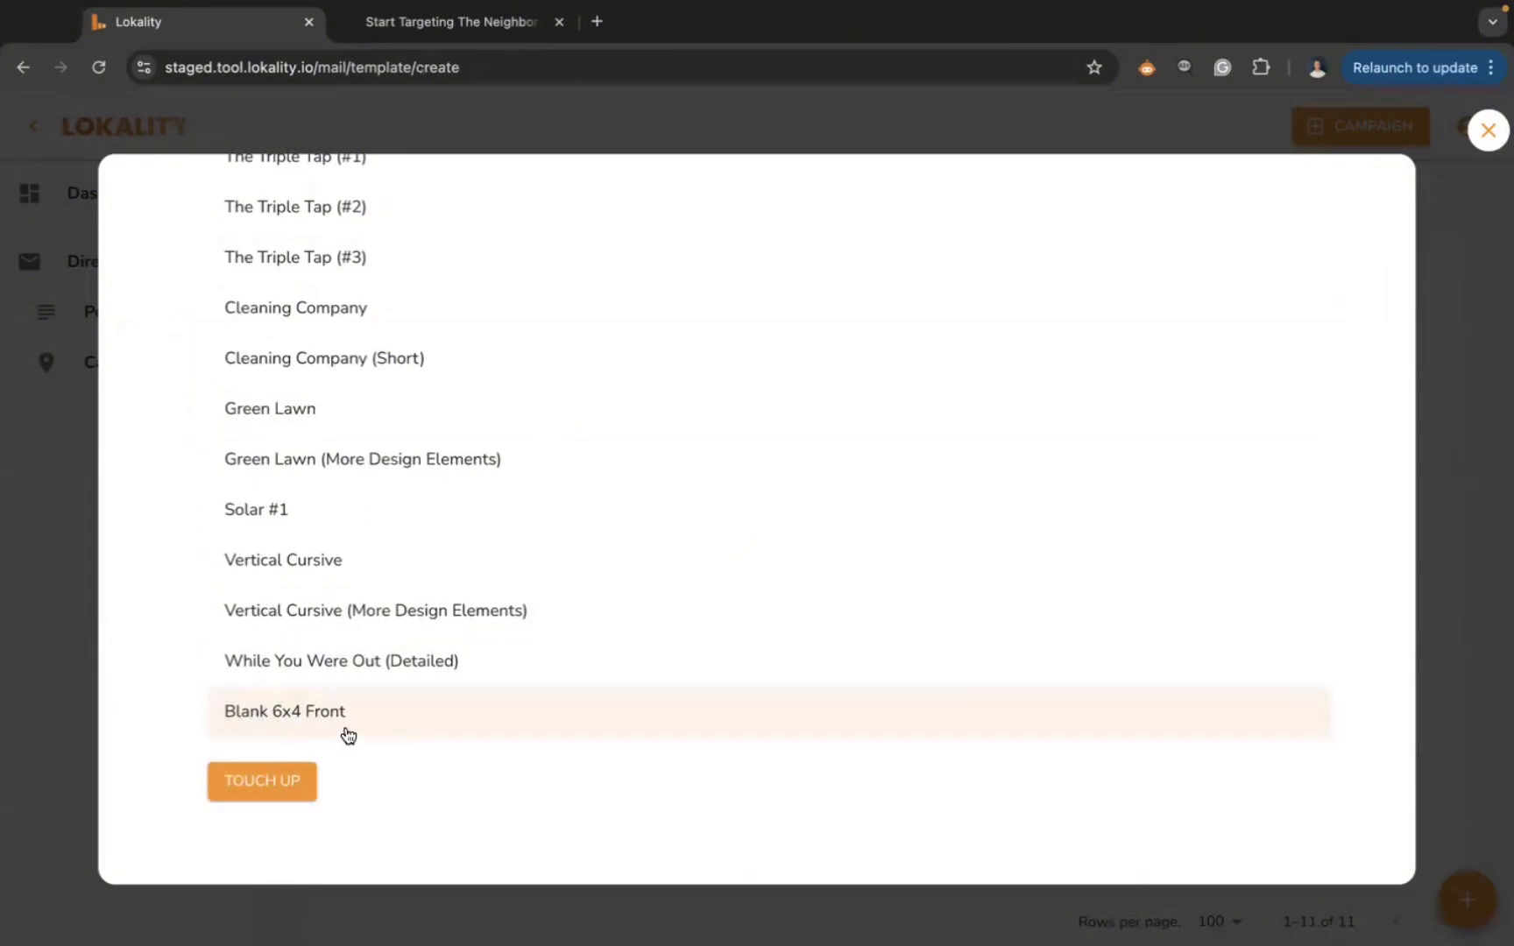
# - Load template New in the Edit Template editor and scroll its Blank 6x4 Front canvas
pyautogui.click(1484, 143)
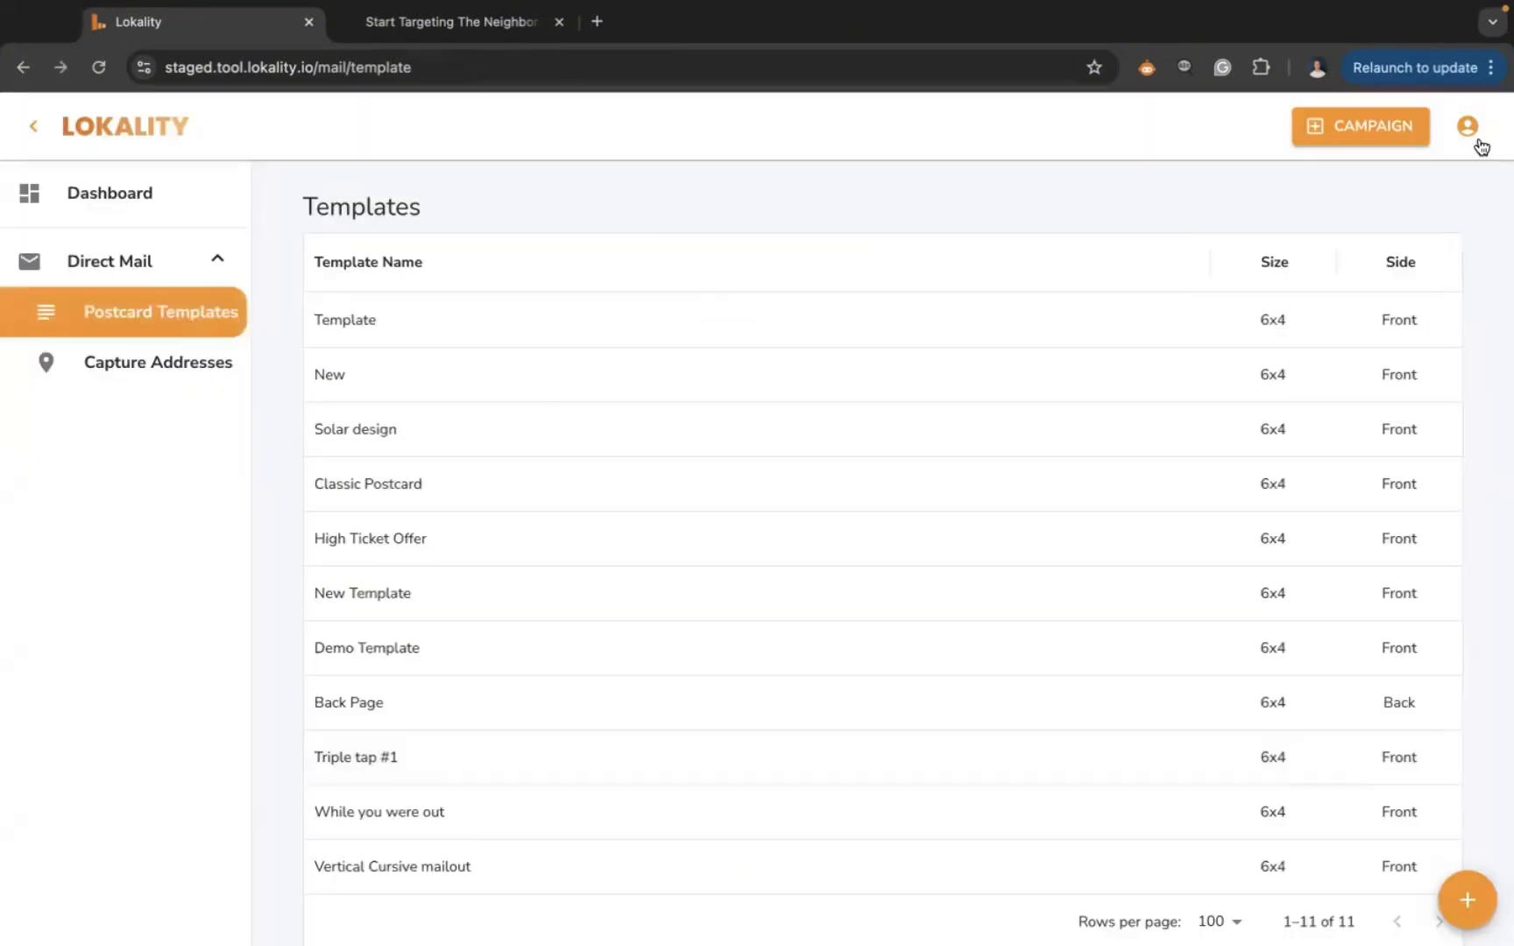
pyautogui.click(477, 314)
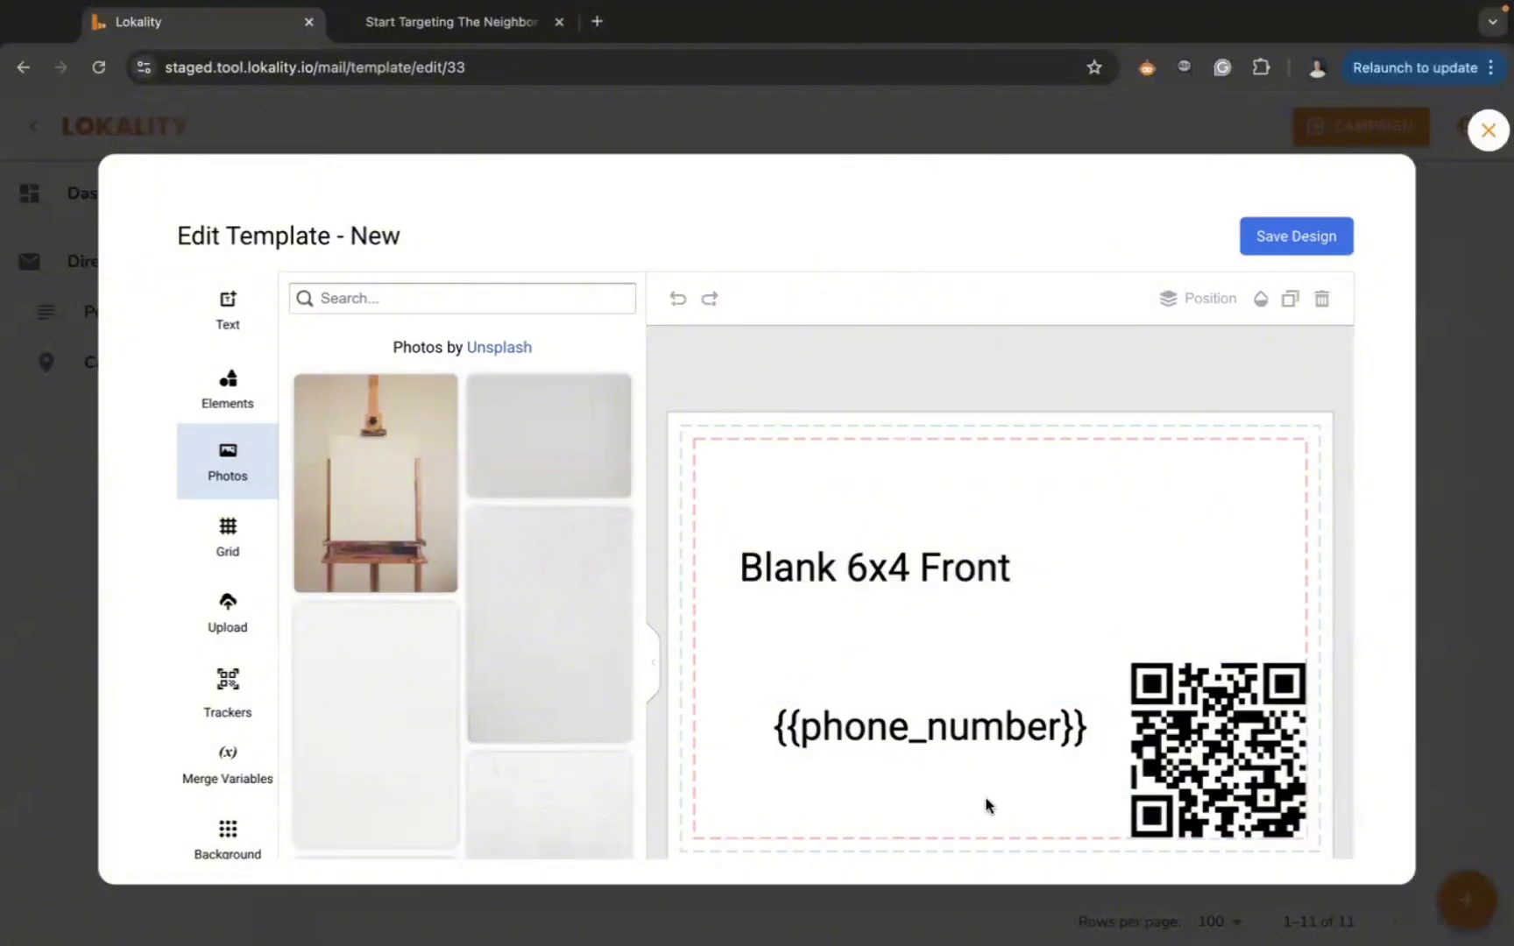
pyautogui.scroll(-3, 986, 804)
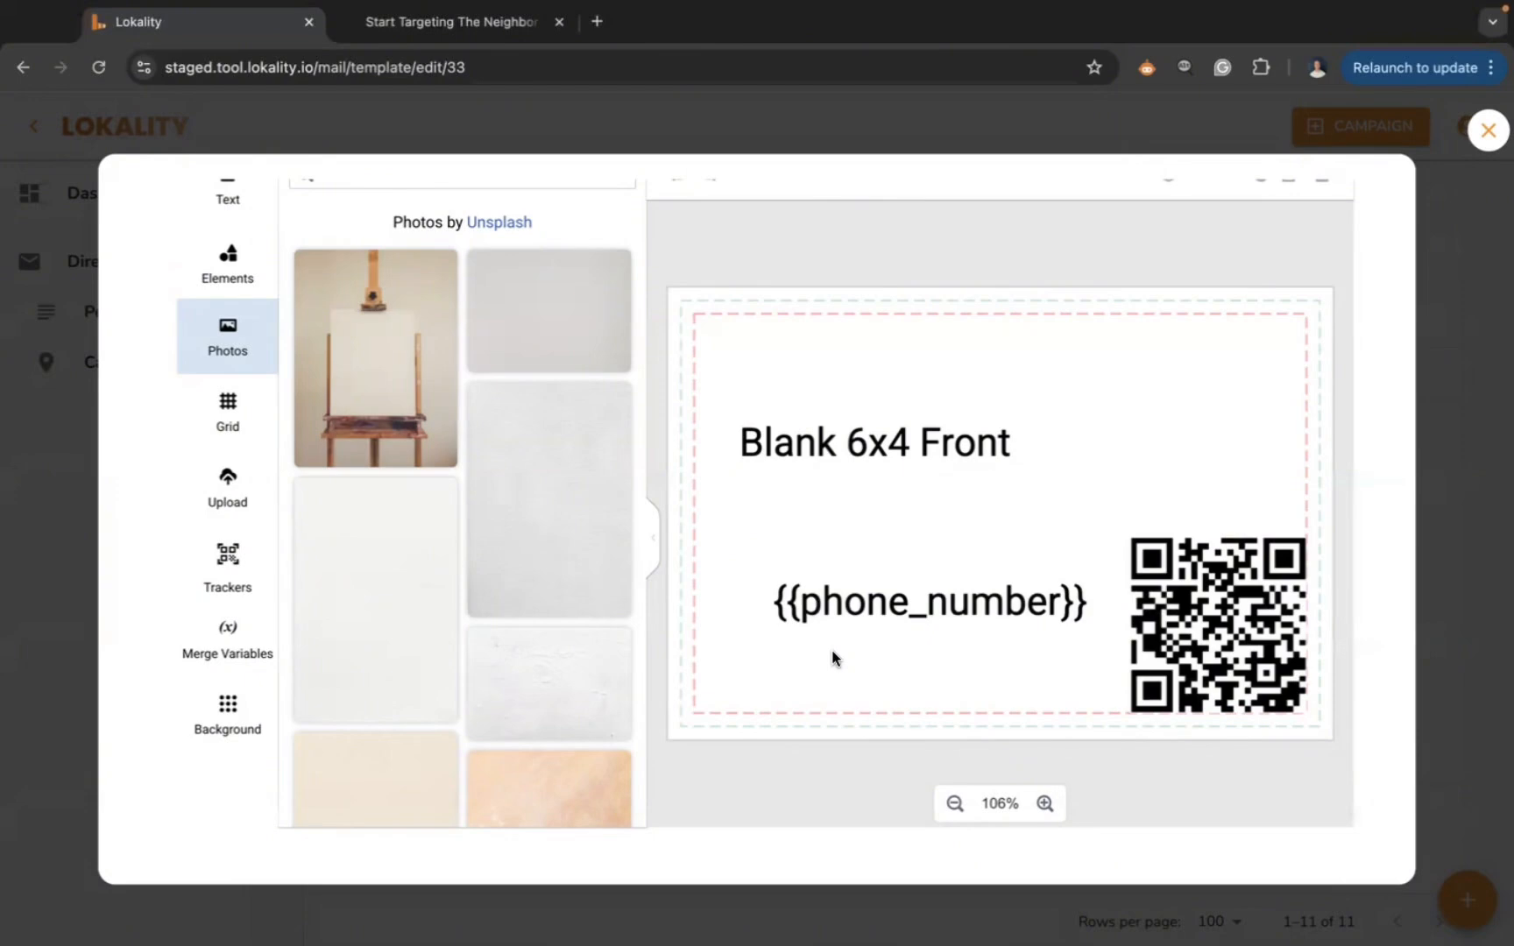
pyautogui.scroll(3, 412, 378)
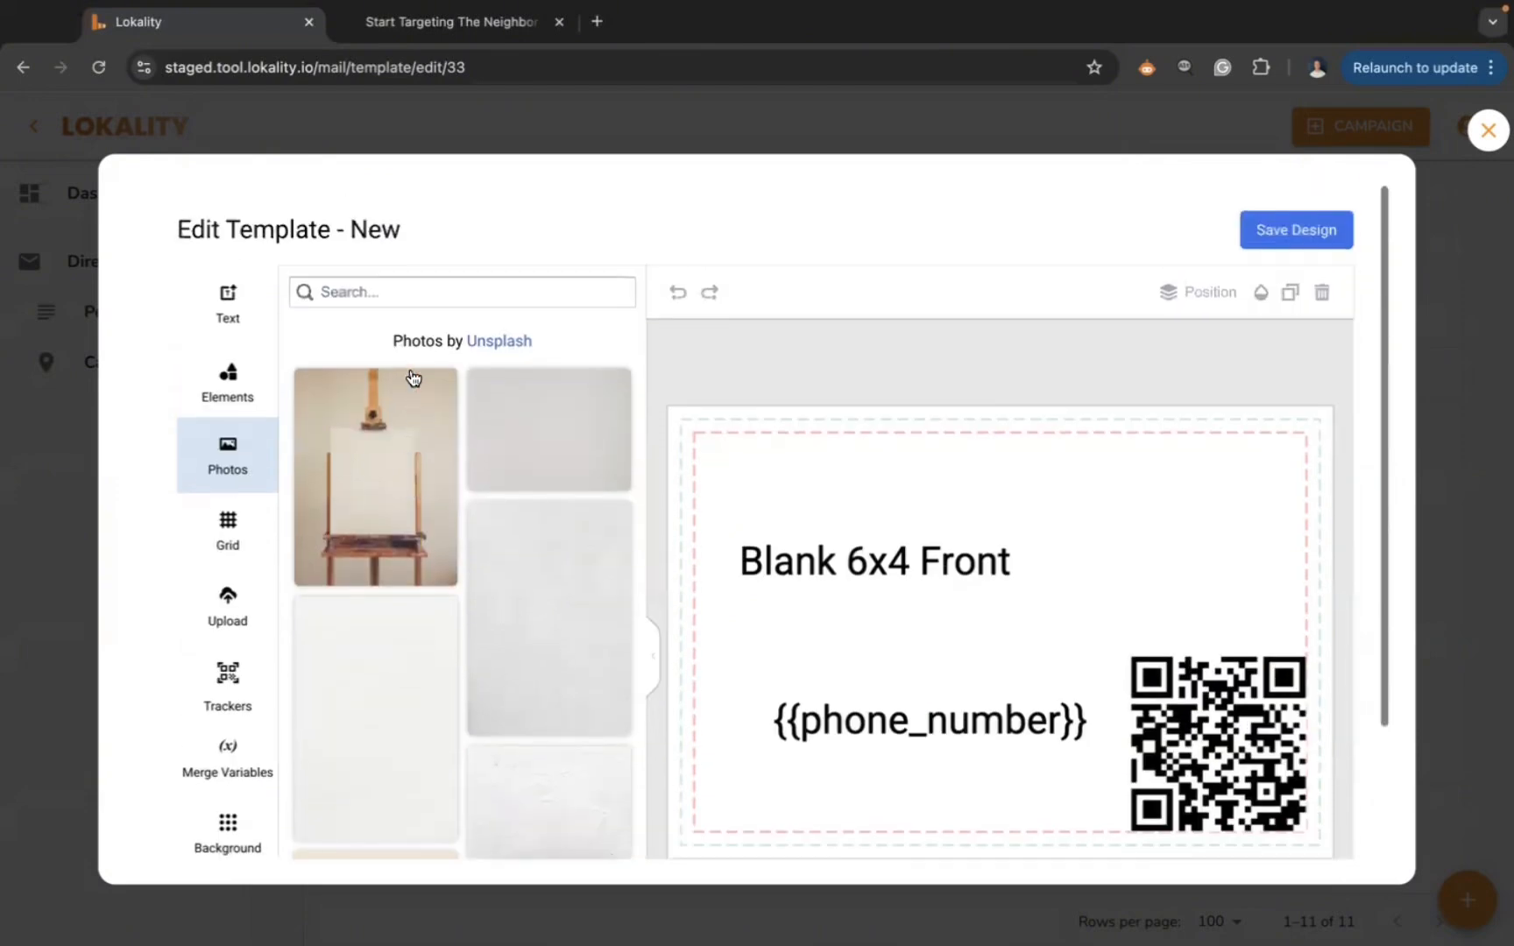
# - Browse the Text, My fonts, Elements, Photos and Upload panels, then close the editor
pyautogui.click(245, 329)
pyautogui.click(373, 304)
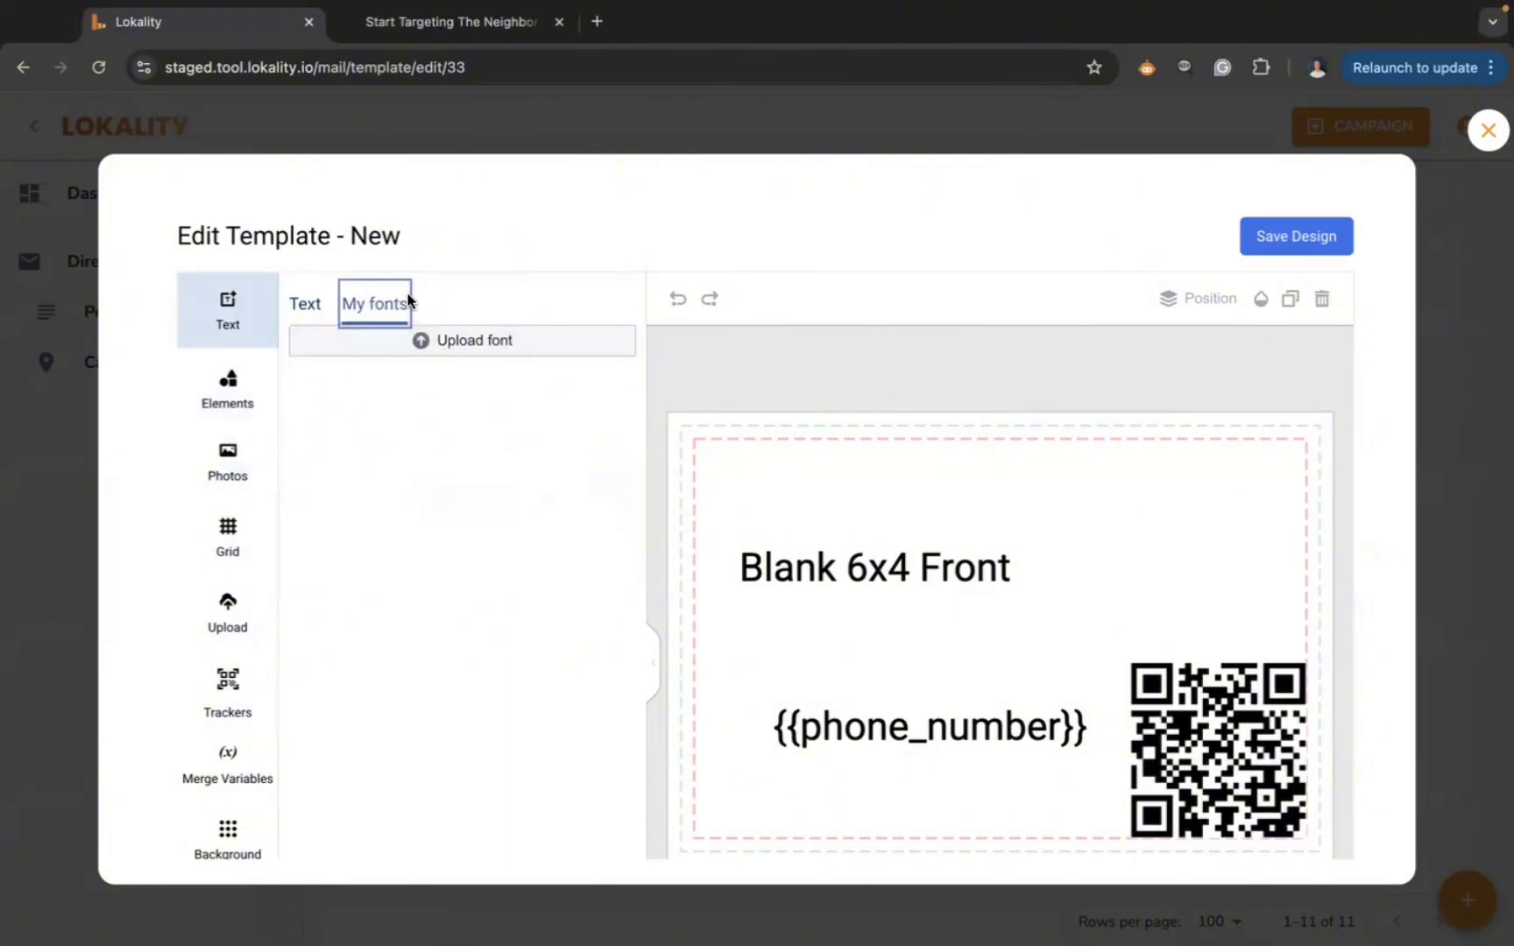
pyautogui.click(230, 416)
pyautogui.click(231, 452)
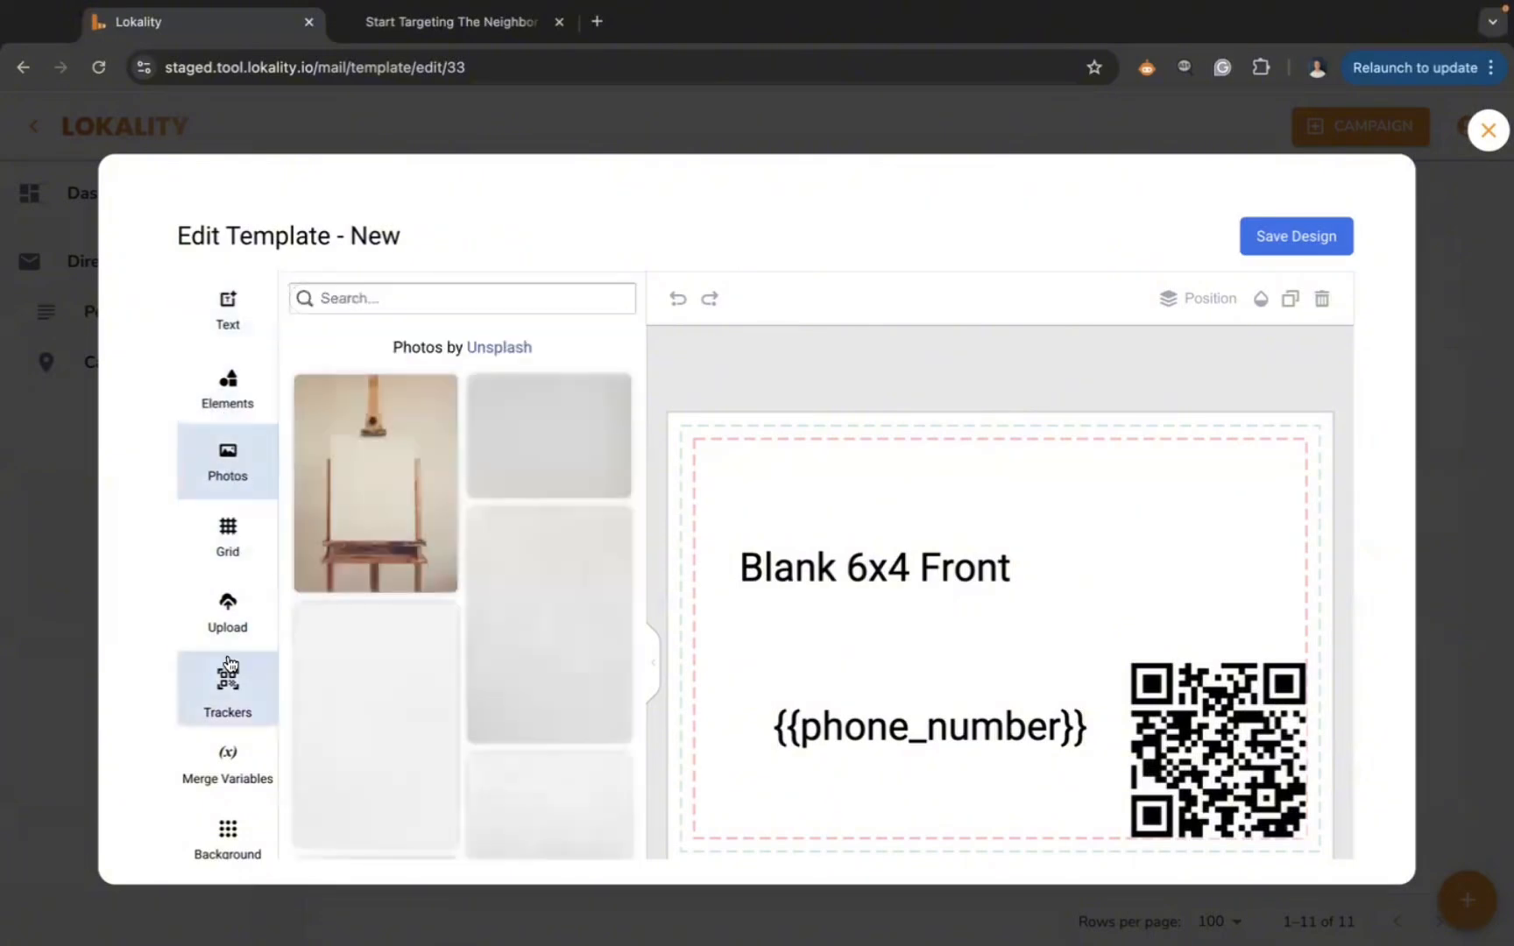
pyautogui.click(242, 619)
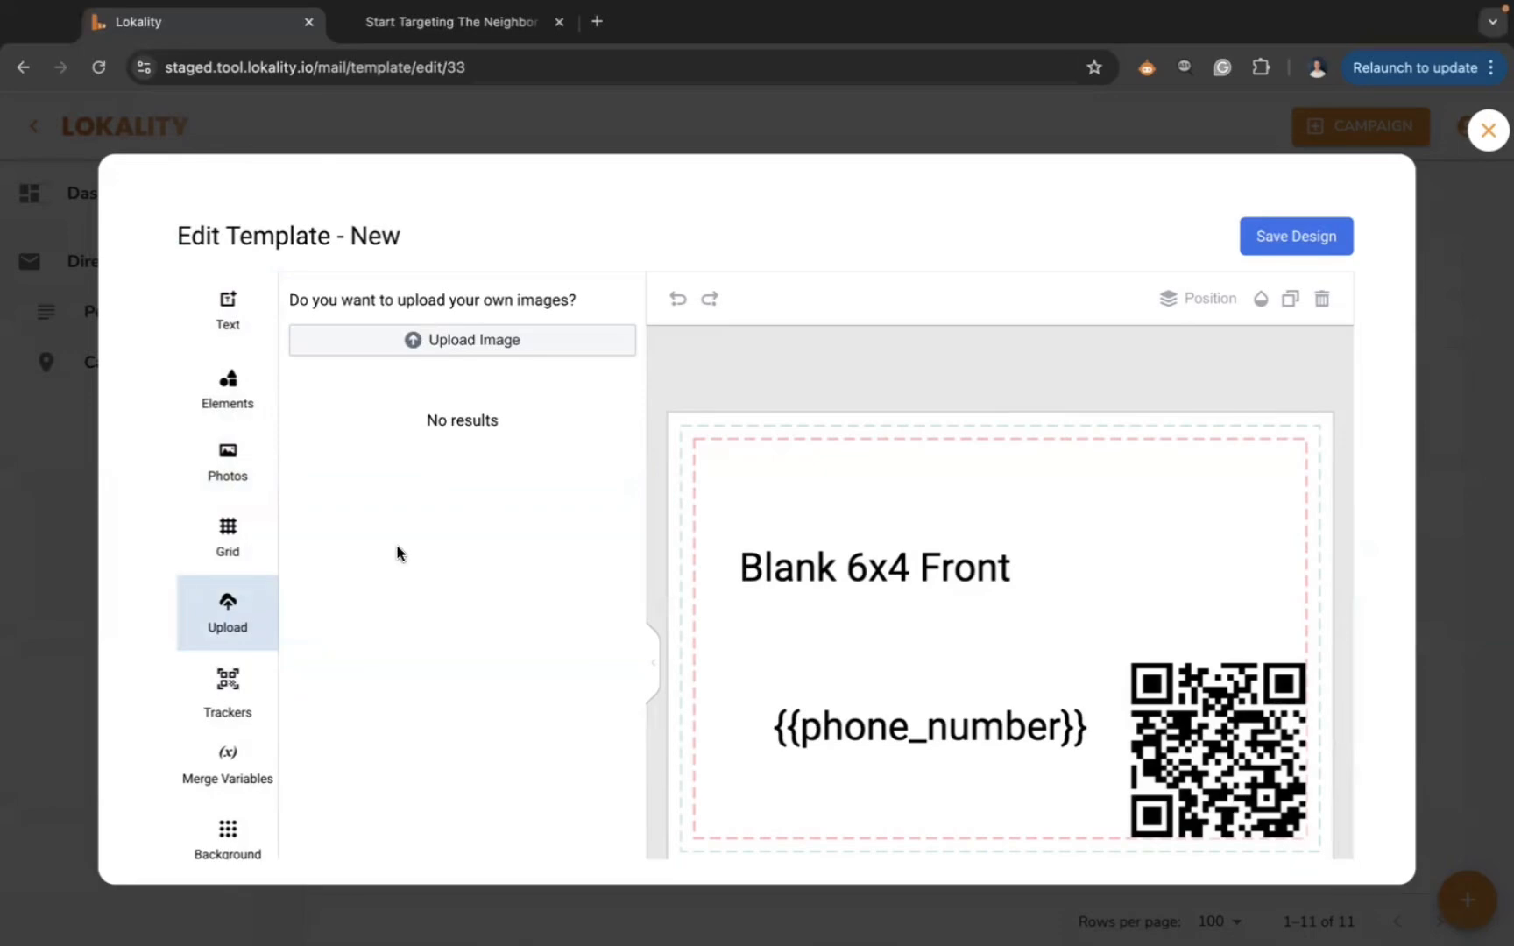
pyautogui.scroll(-2, 964, 674)
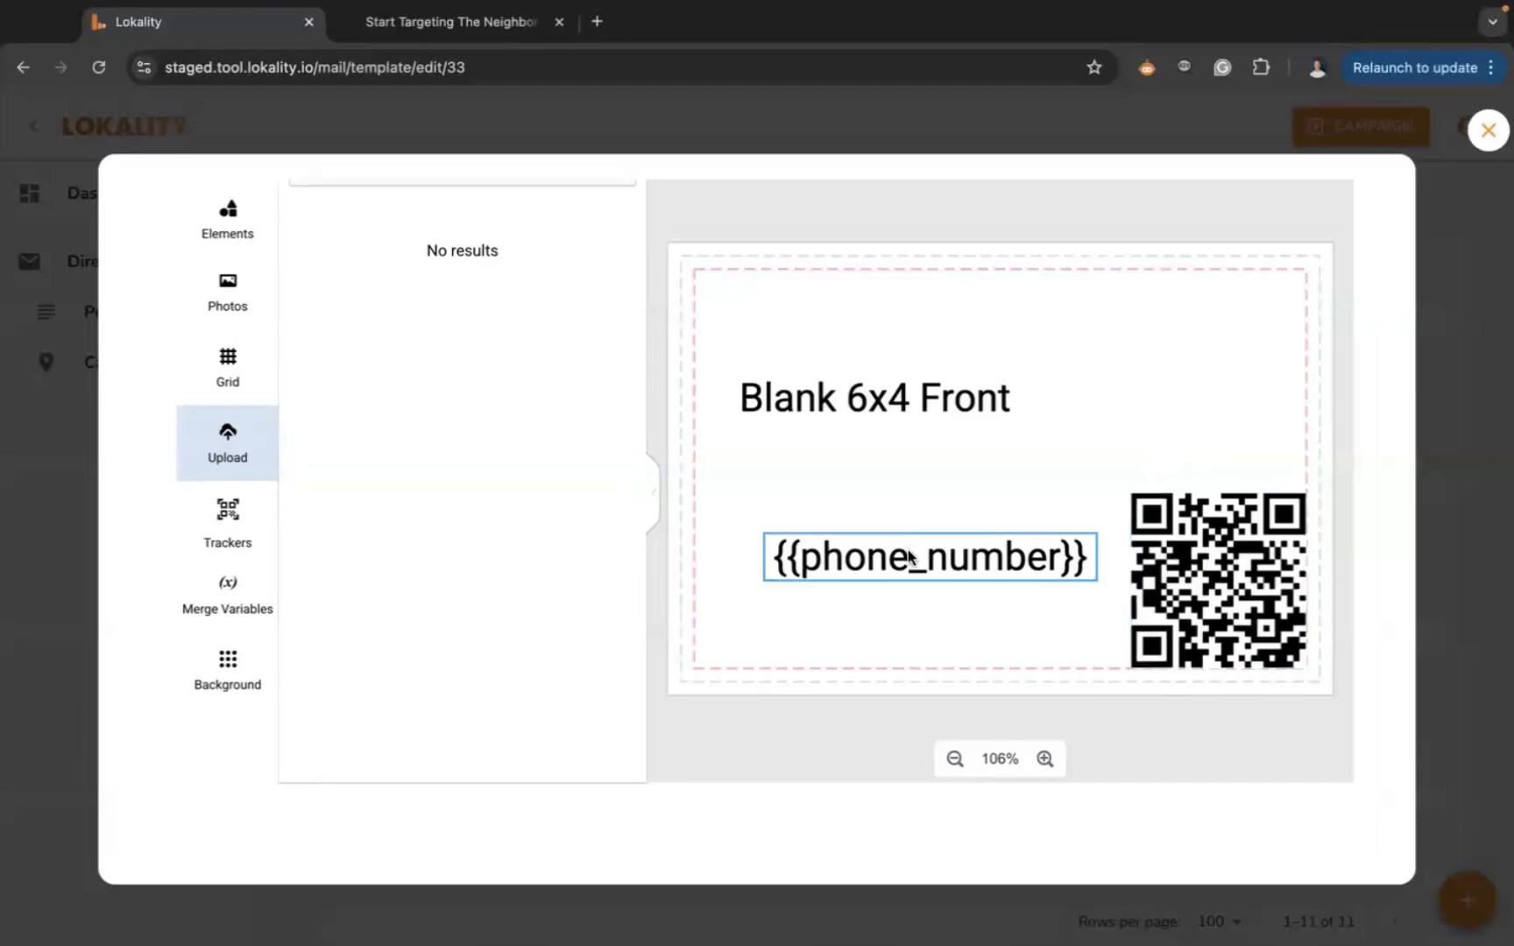
pyautogui.scroll(2, 964, 491)
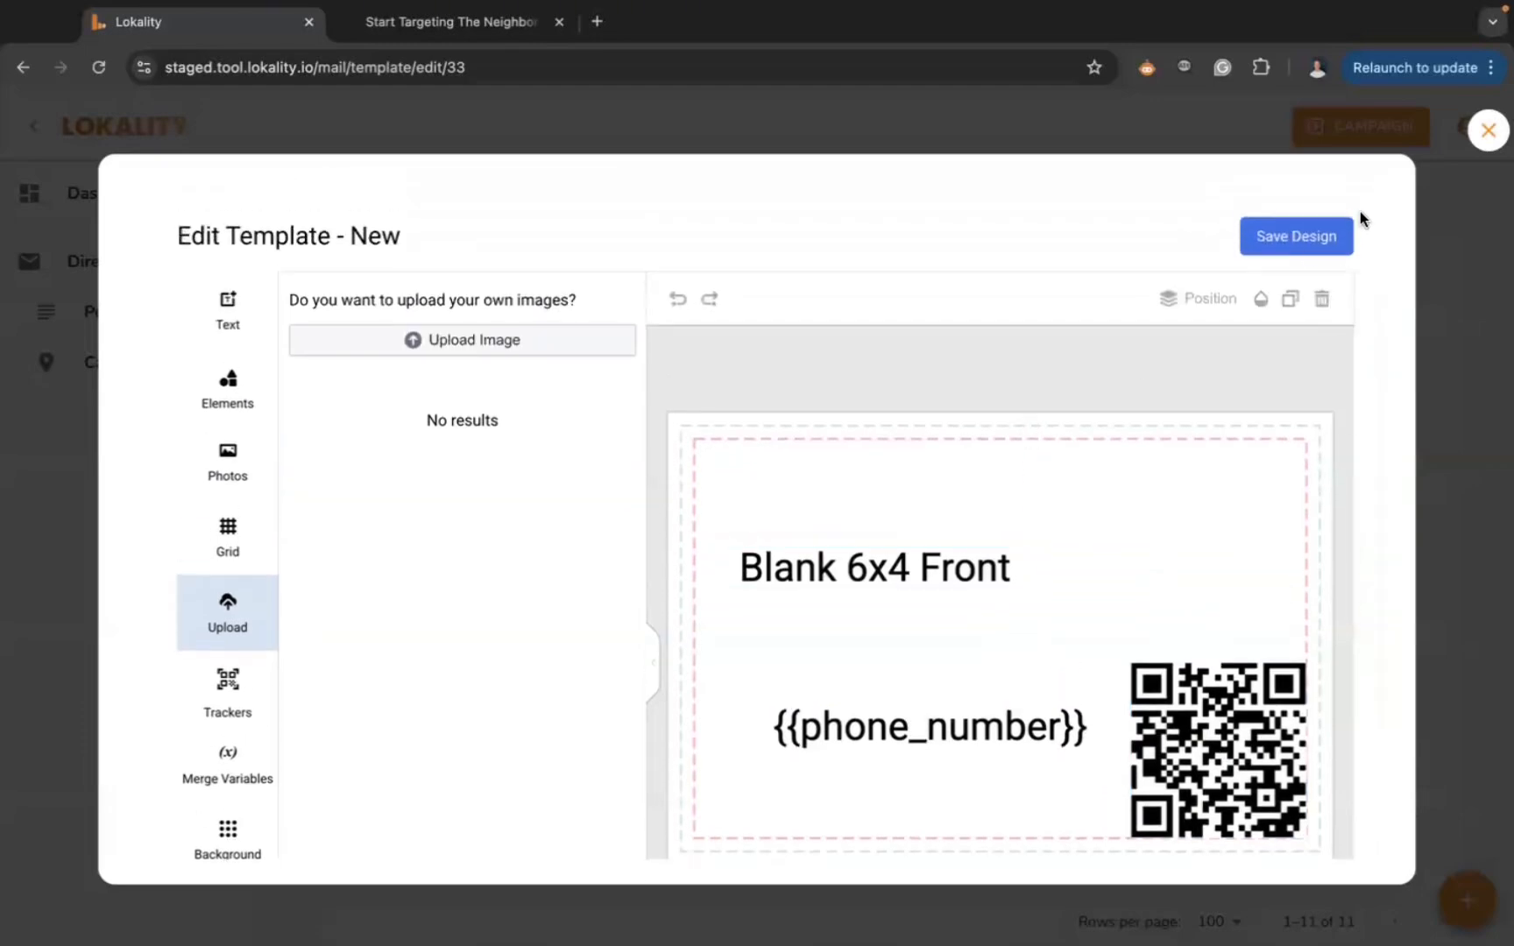
pyautogui.click(1489, 134)
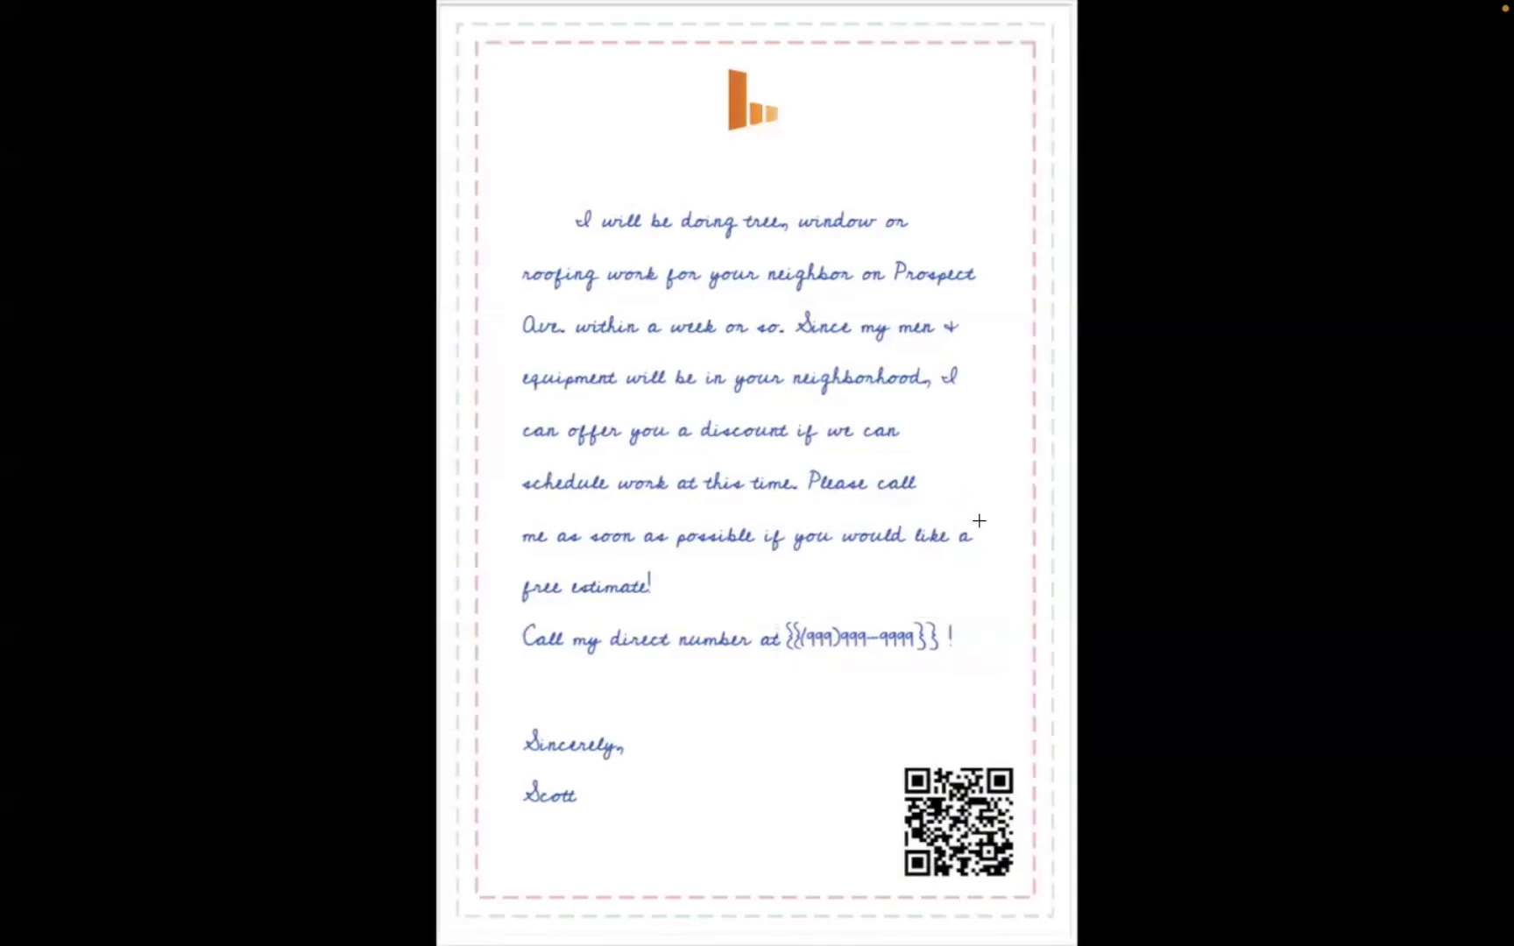
# - Flip through the While You Were Out, Riverview Solar and kitchen remodel sample postcards
pyautogui.hotkey('ctrl', 'Right')
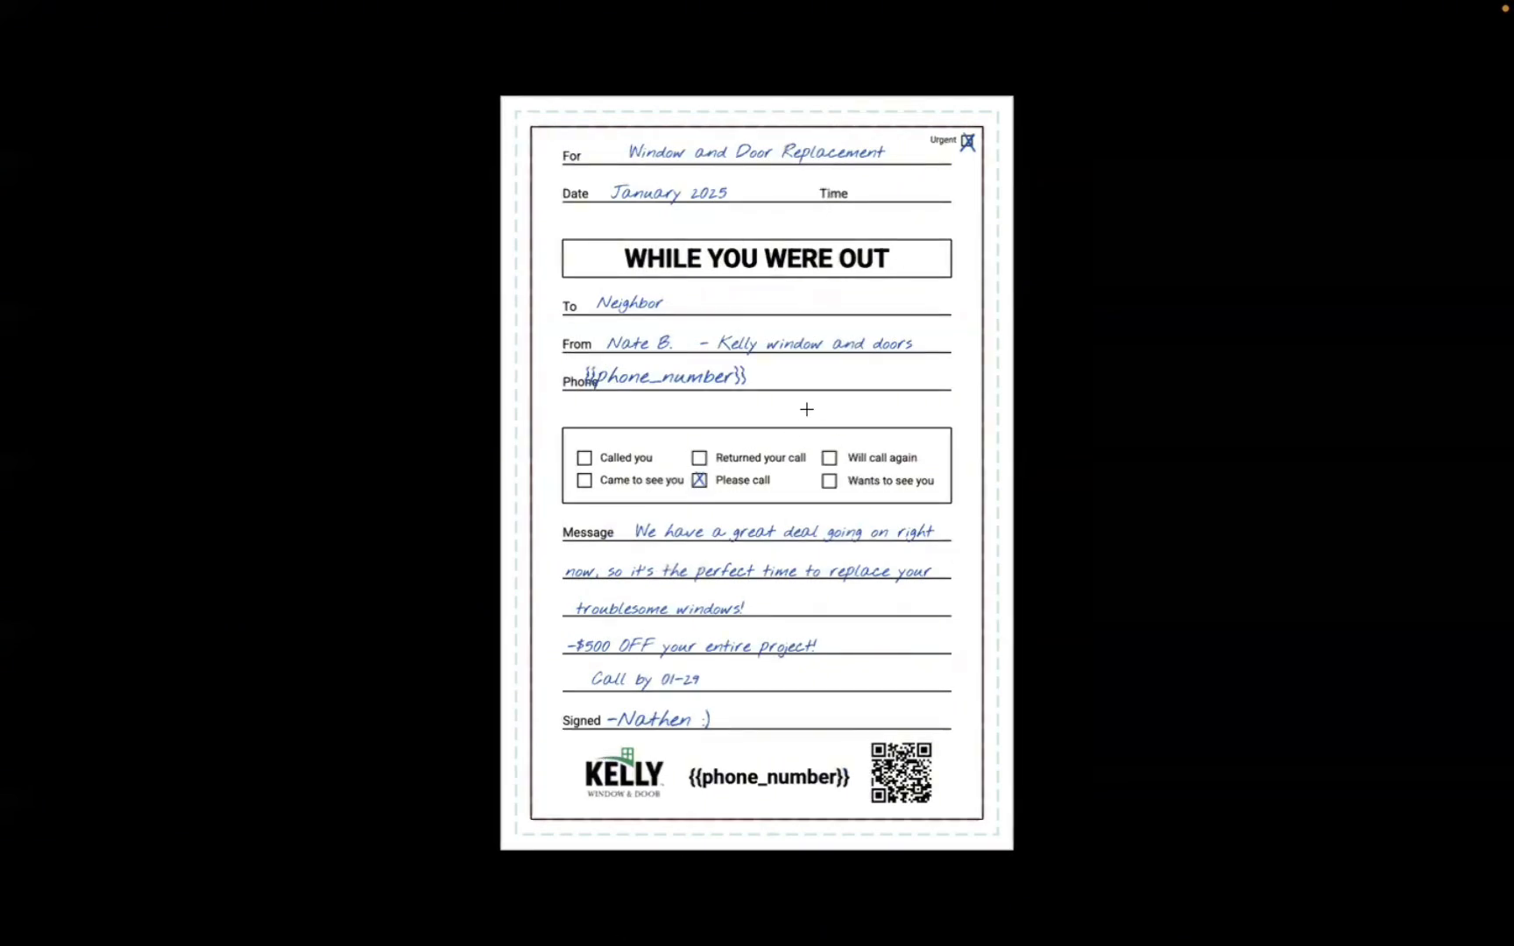
pyautogui.press('Right')
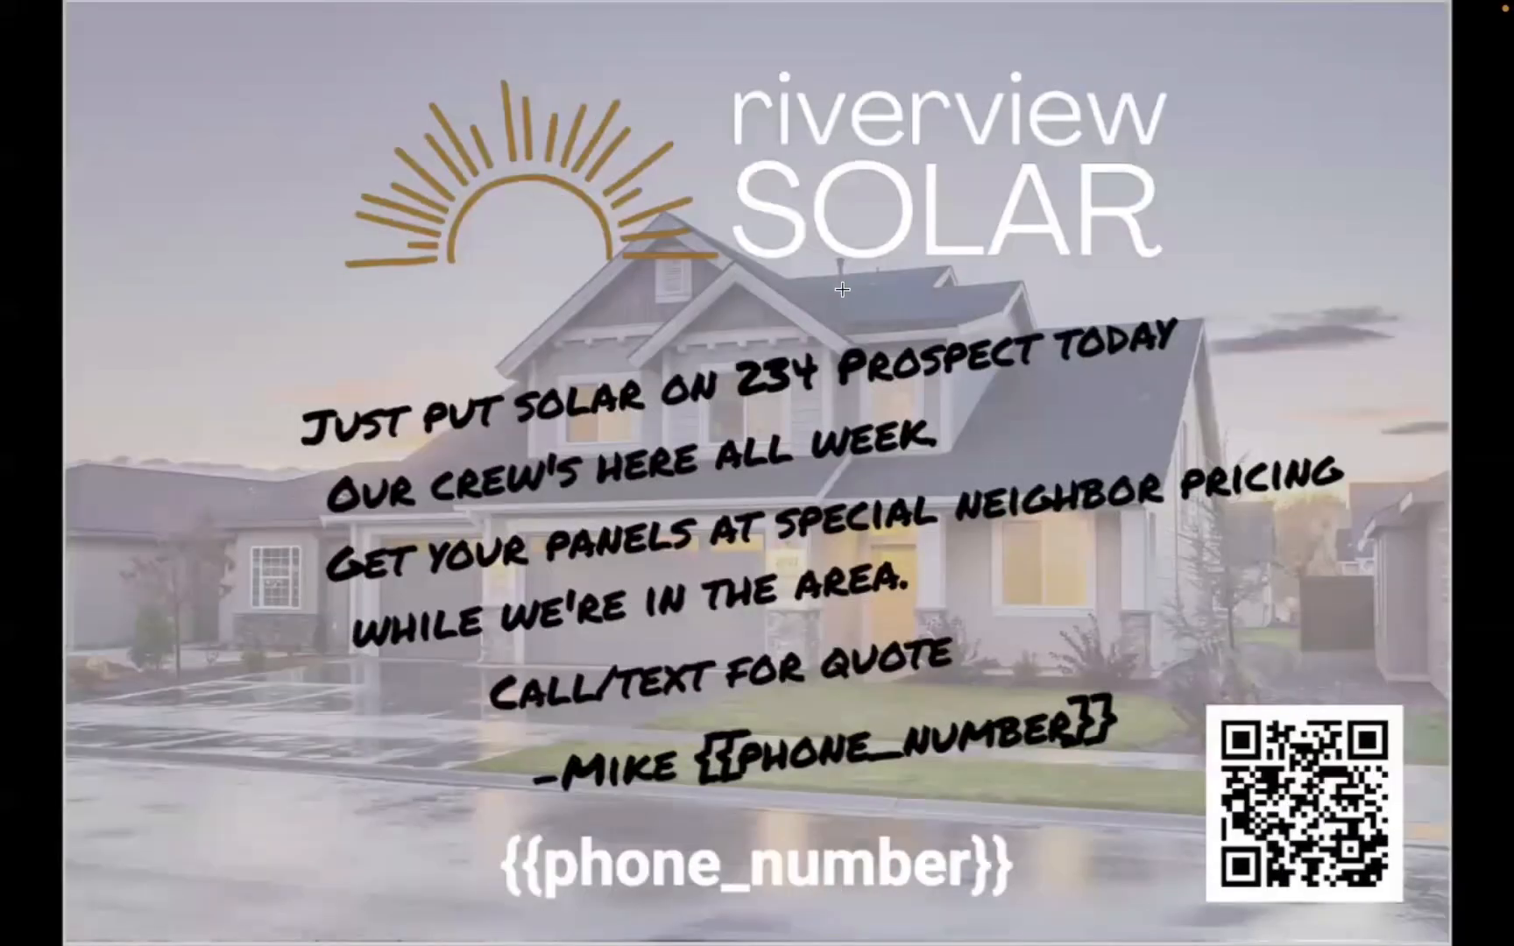
pyautogui.hotkey('ctrl', 'Right')
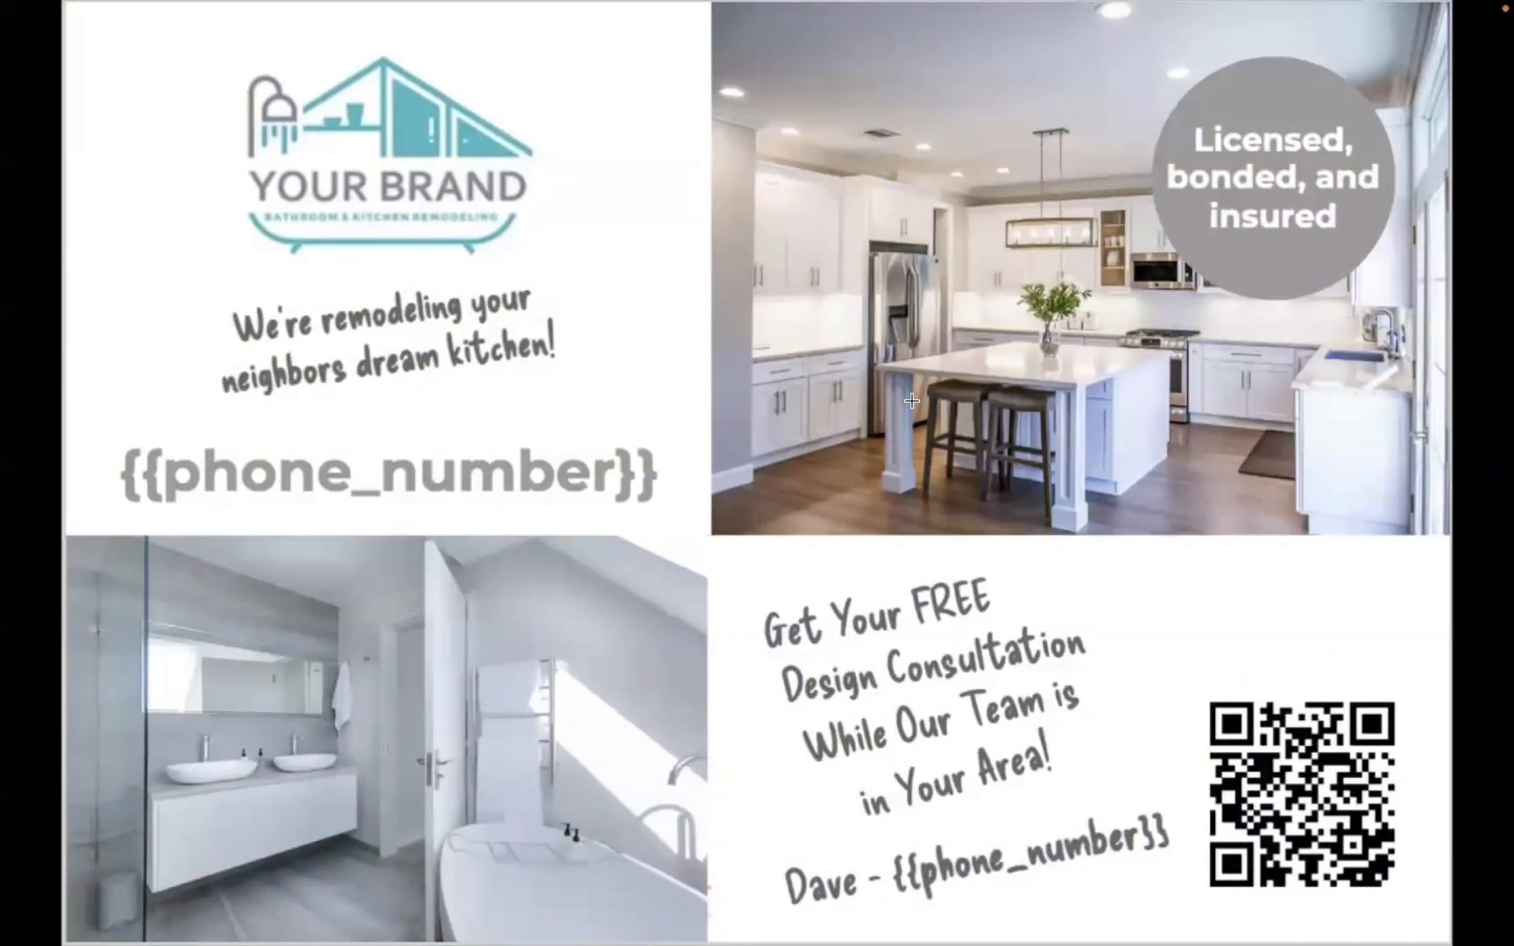
pyautogui.press('Left')
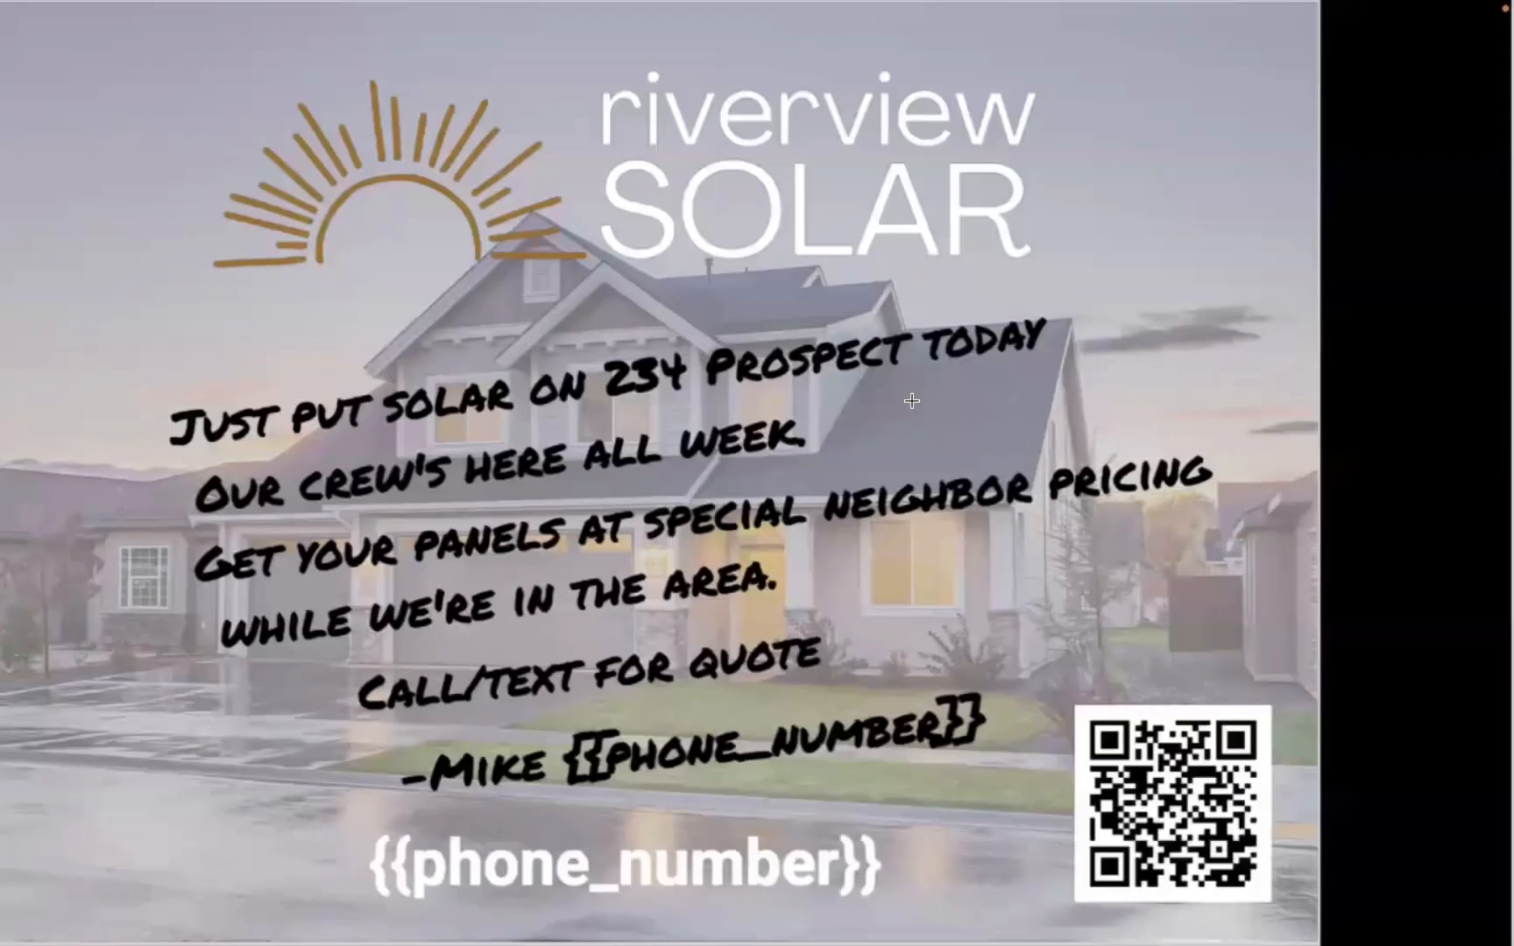
pyautogui.hotkey('ctrl', 'Left')
pyautogui.hotkey('ctrl', 'Left')
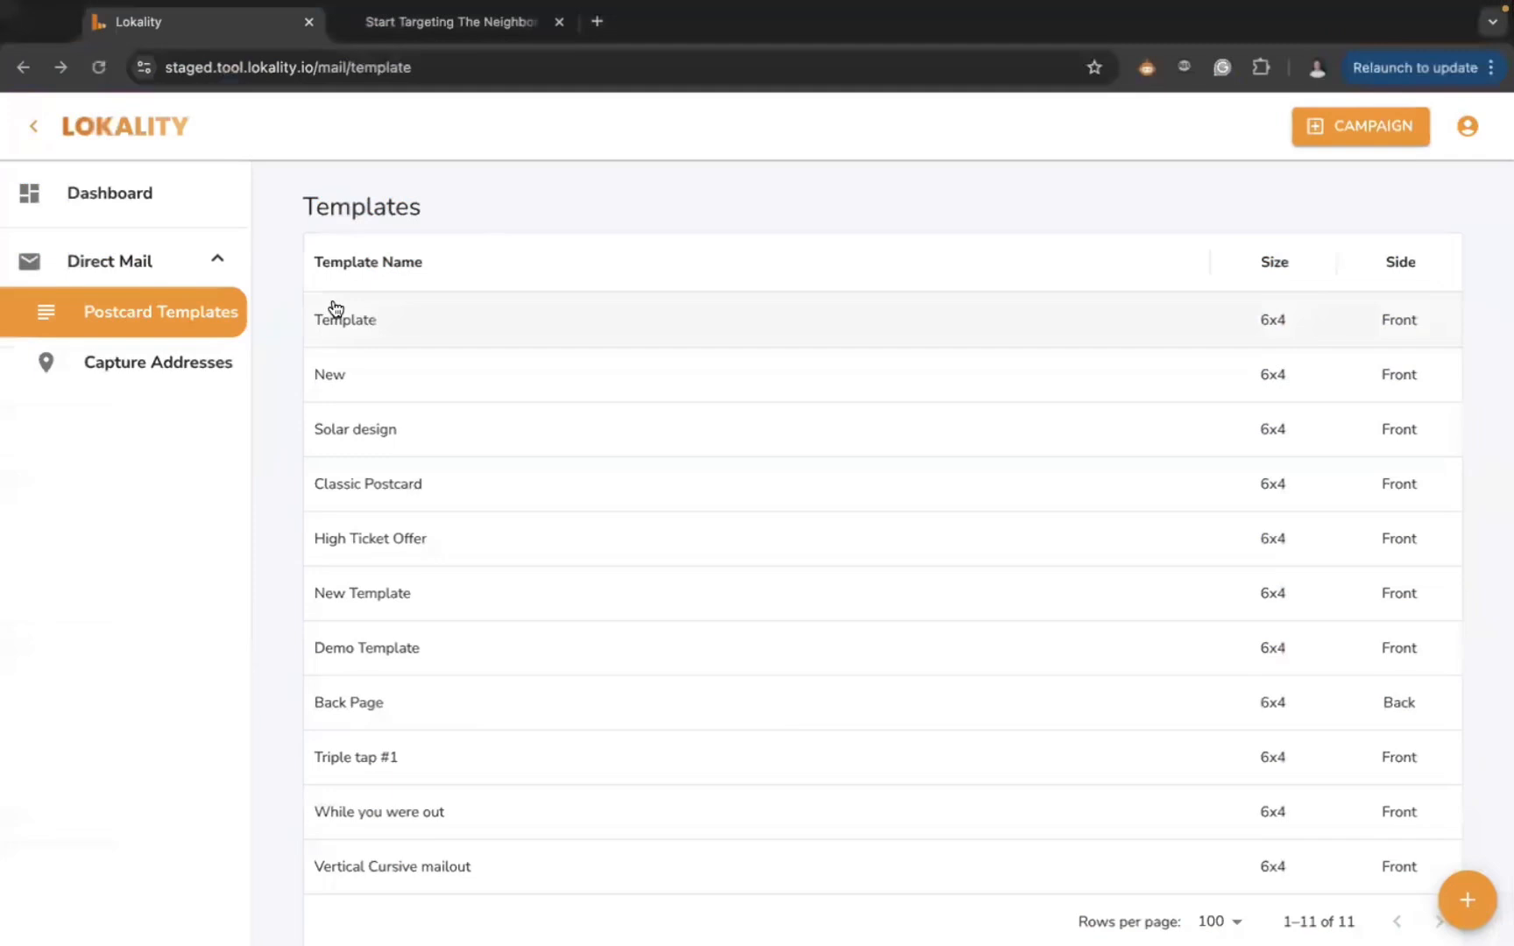
pyautogui.click(151, 375)
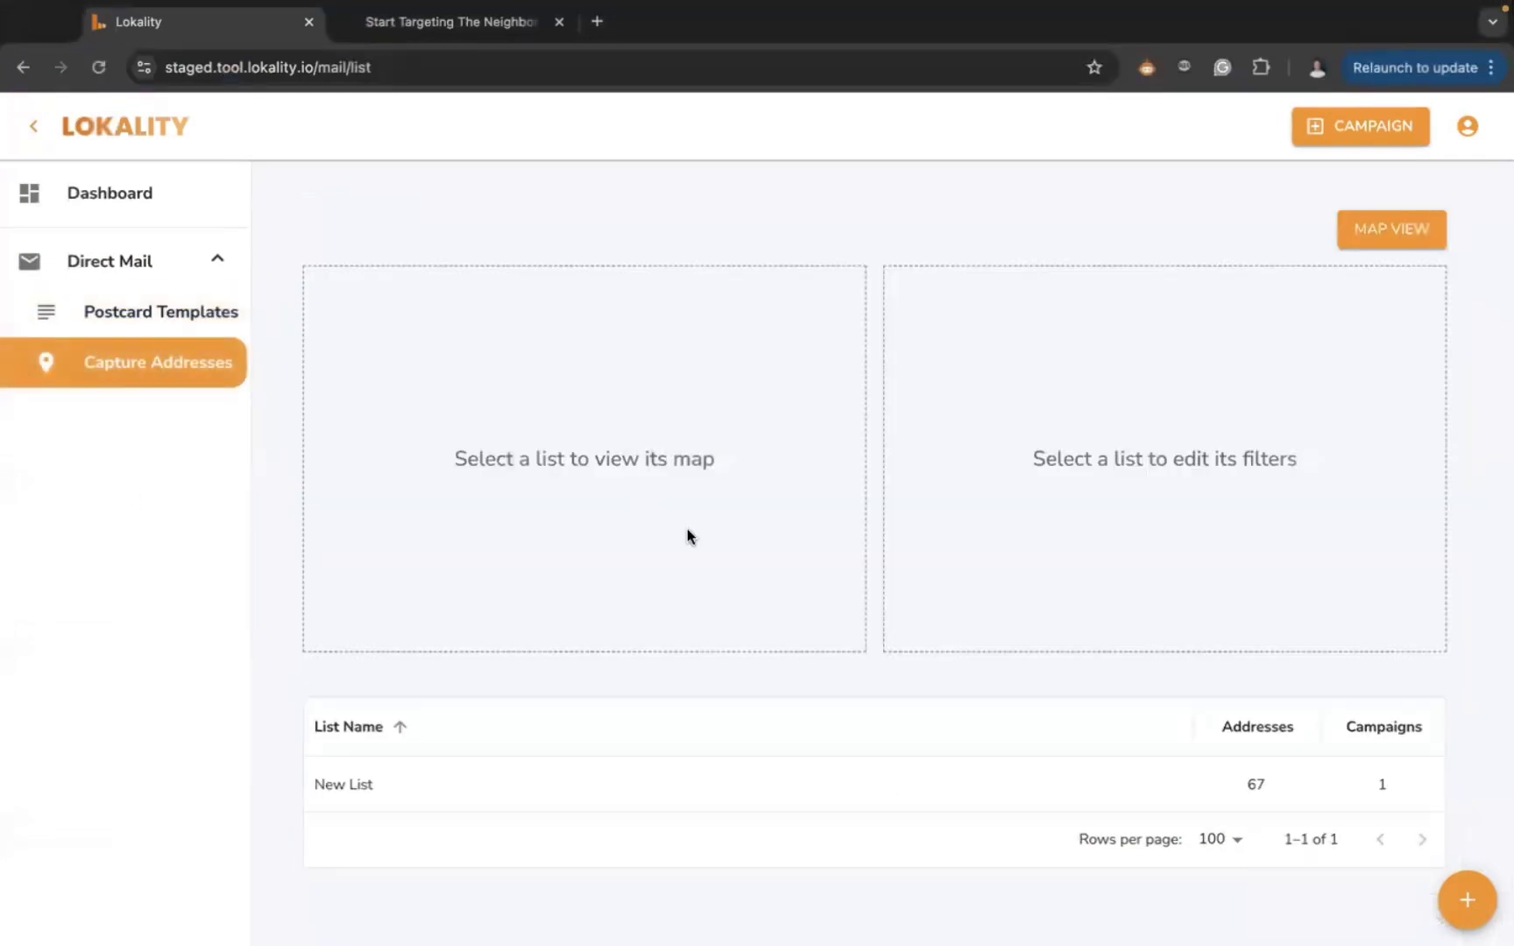
pyautogui.click(1465, 898)
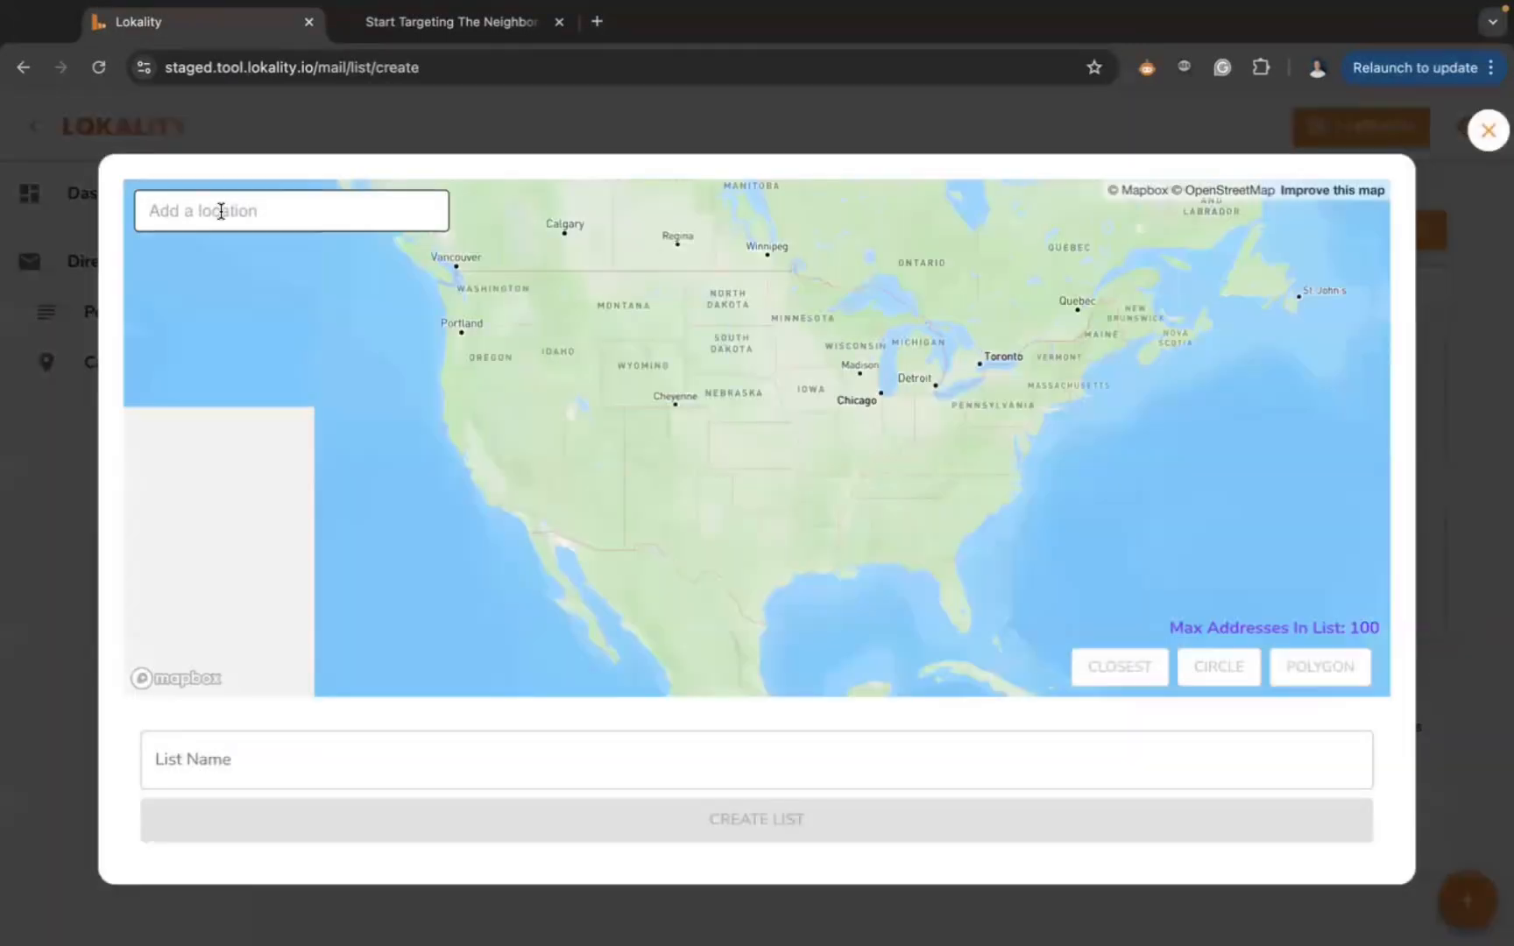
pyautogui.click(221, 210)
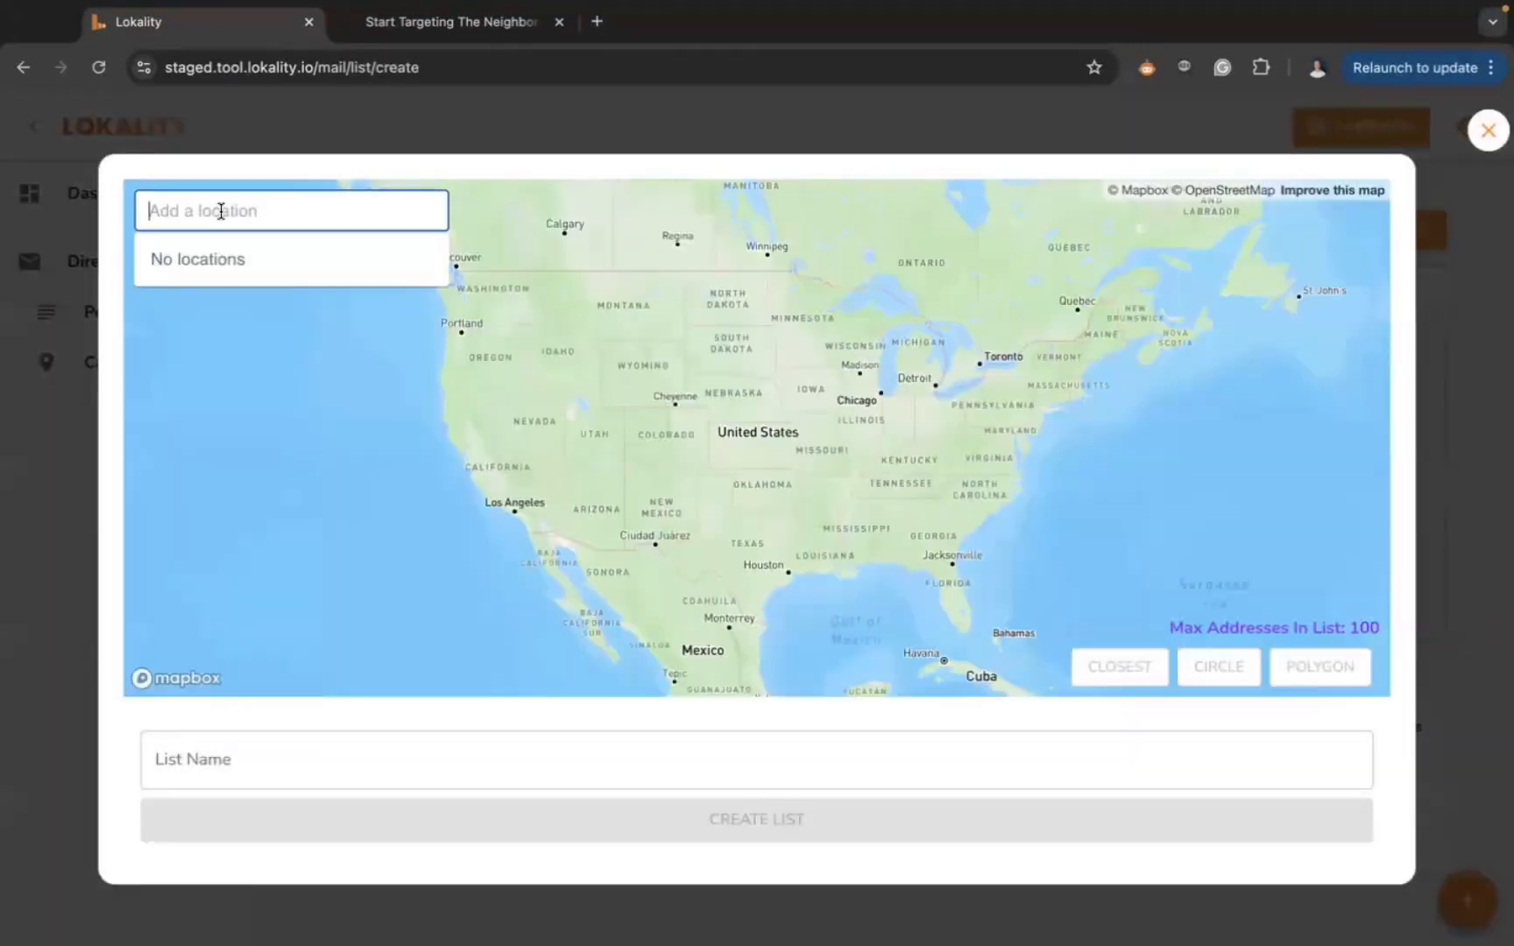
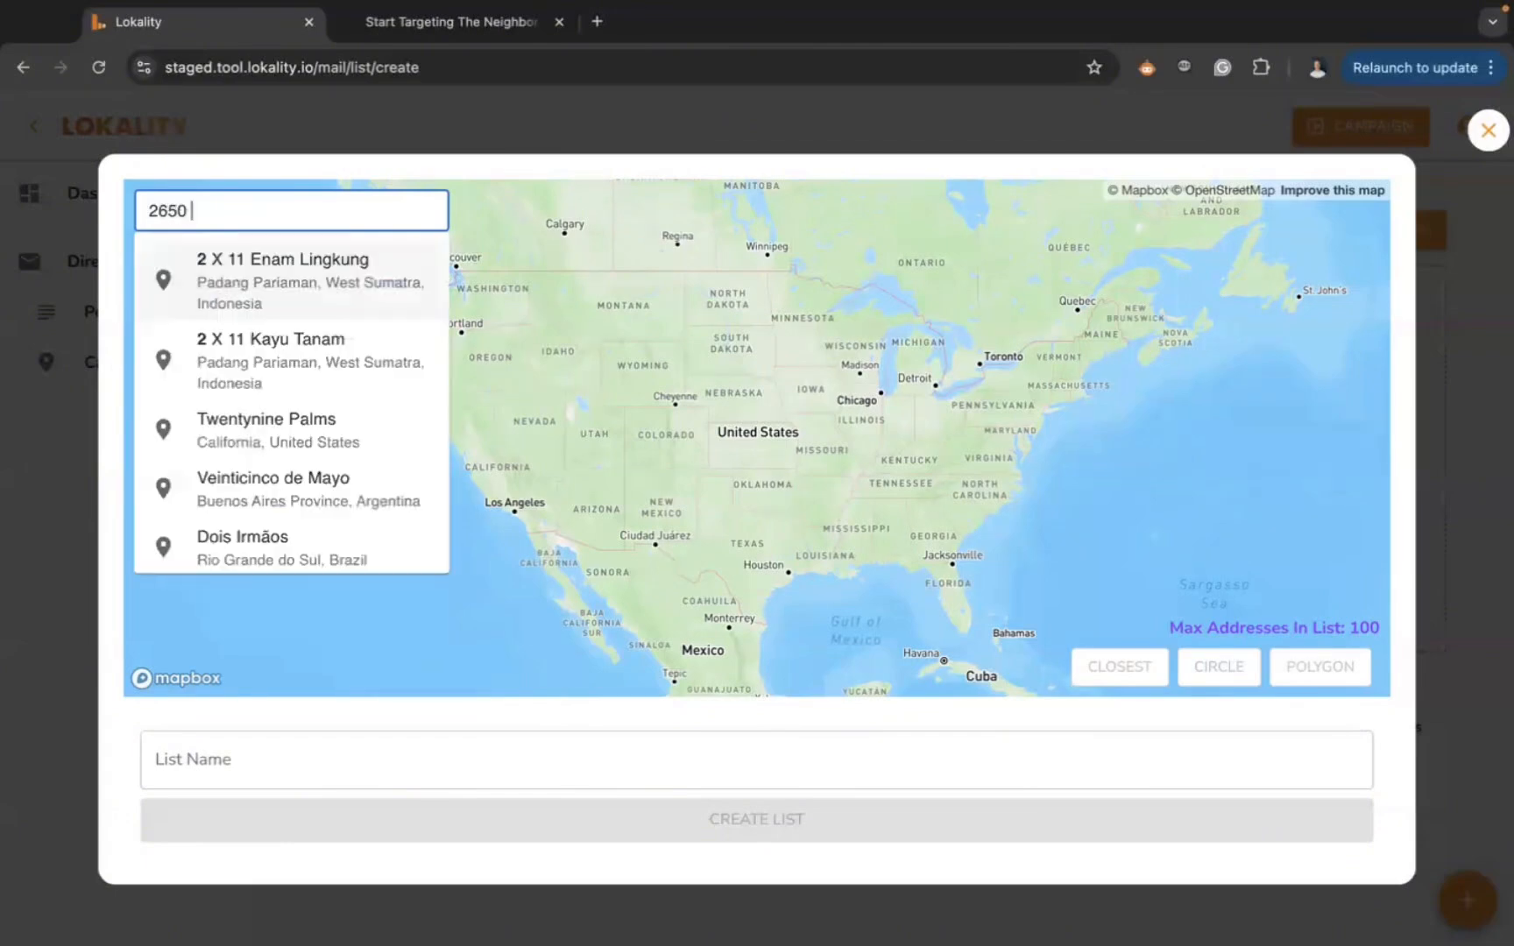
pyautogui.click(317, 263)
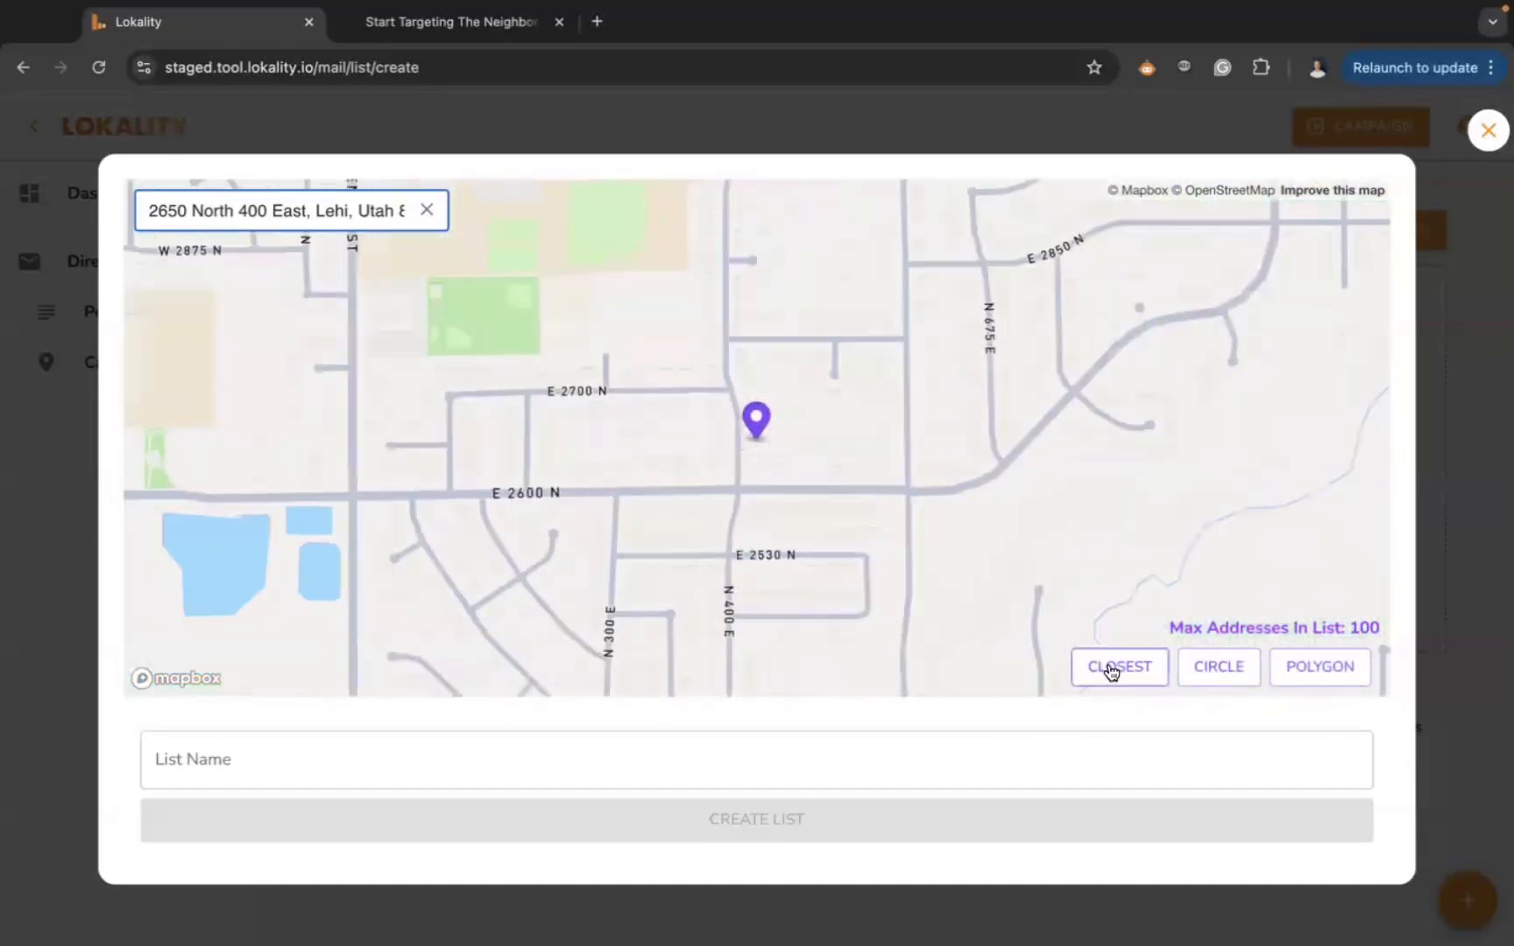
pyautogui.click(1110, 670)
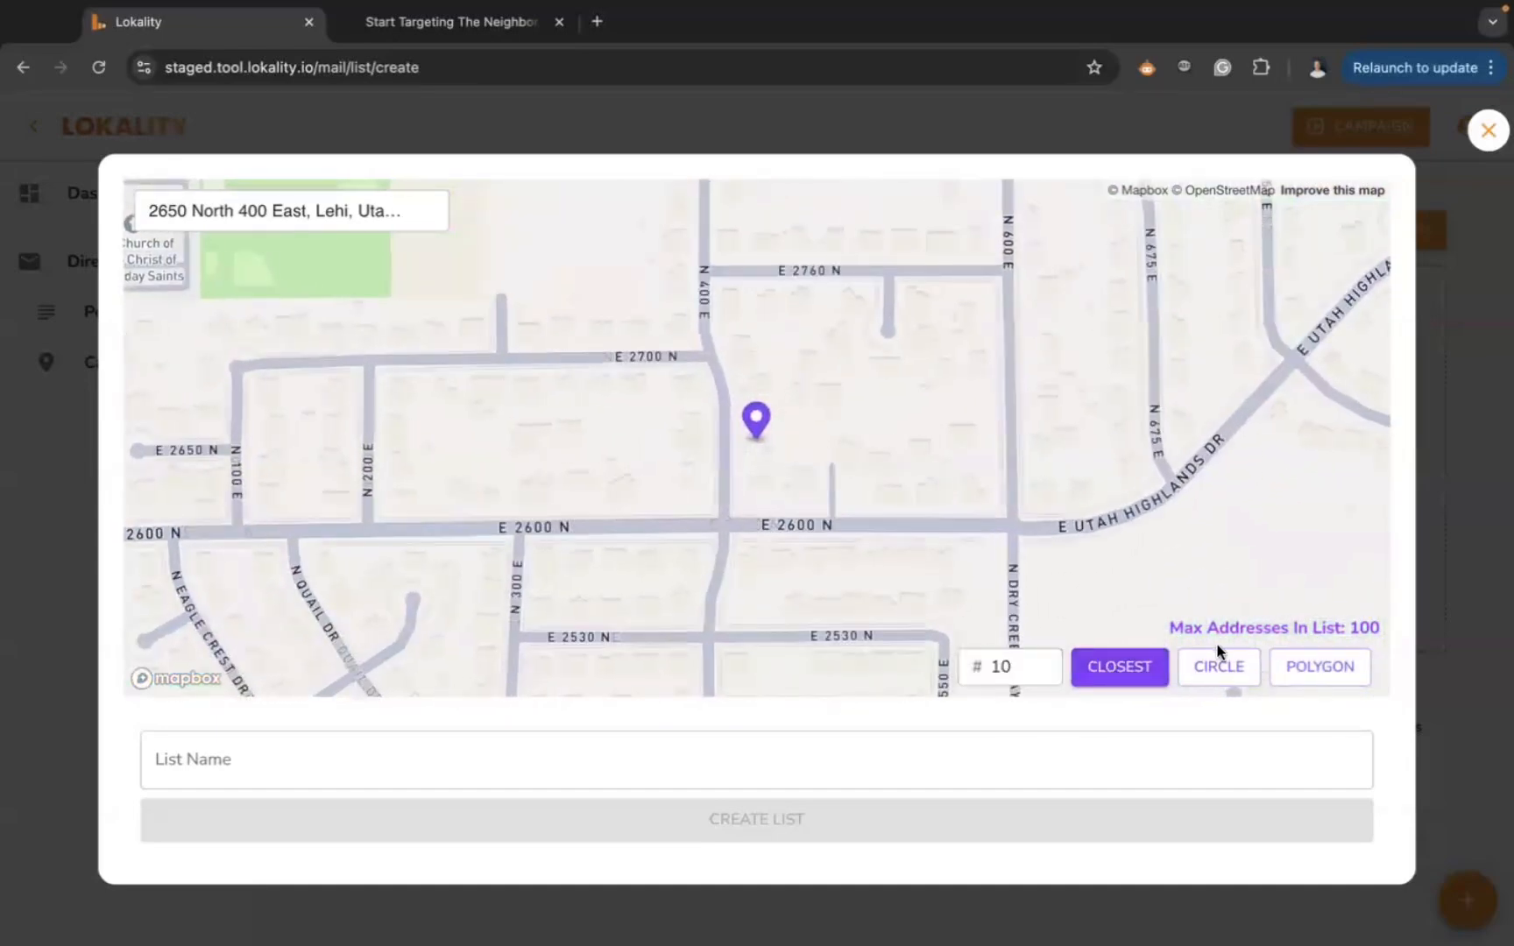
pyautogui.click(1231, 666)
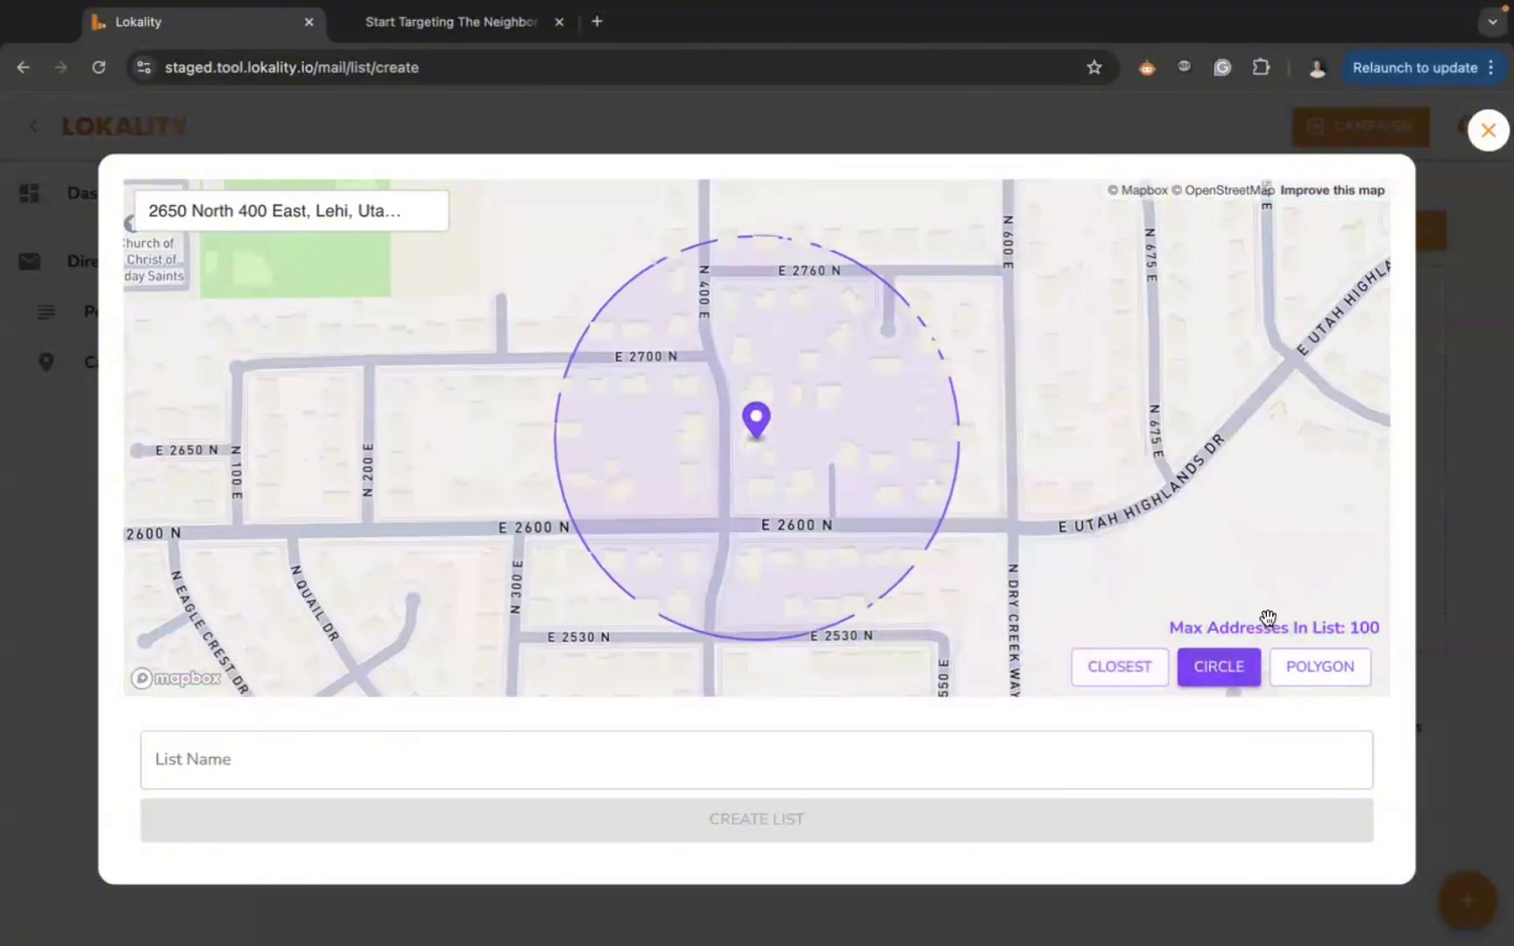
# - Draw a polygon from E 2600 N up to E 2760 N between N 200 E and N 600 E, then close the map
pyautogui.click(1326, 682)
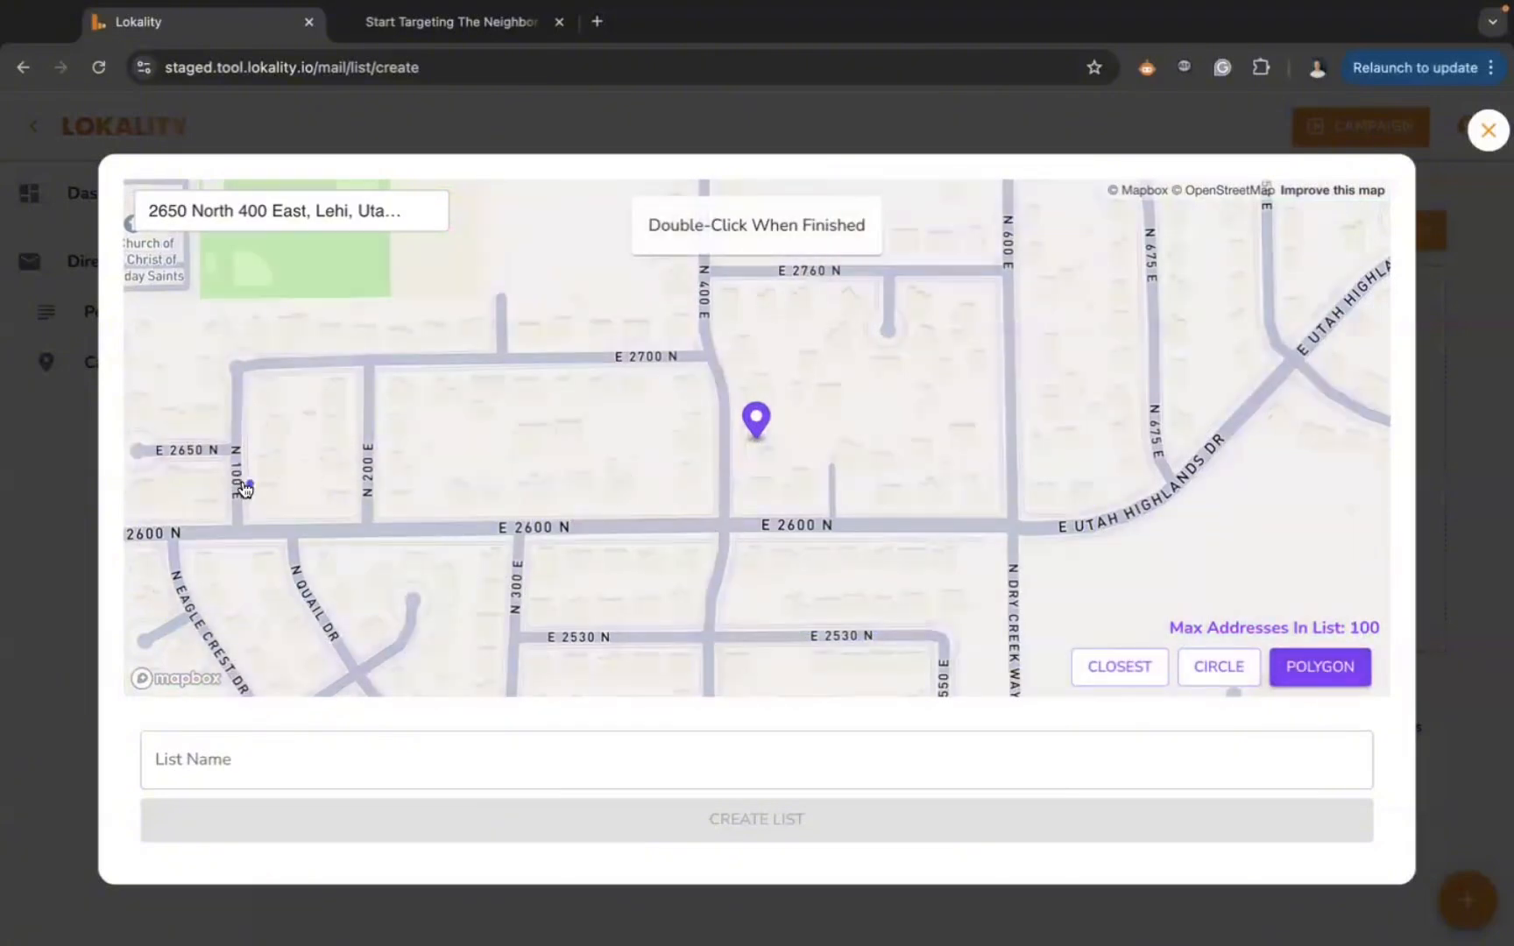
pyautogui.click(366, 528)
pyautogui.click(368, 353)
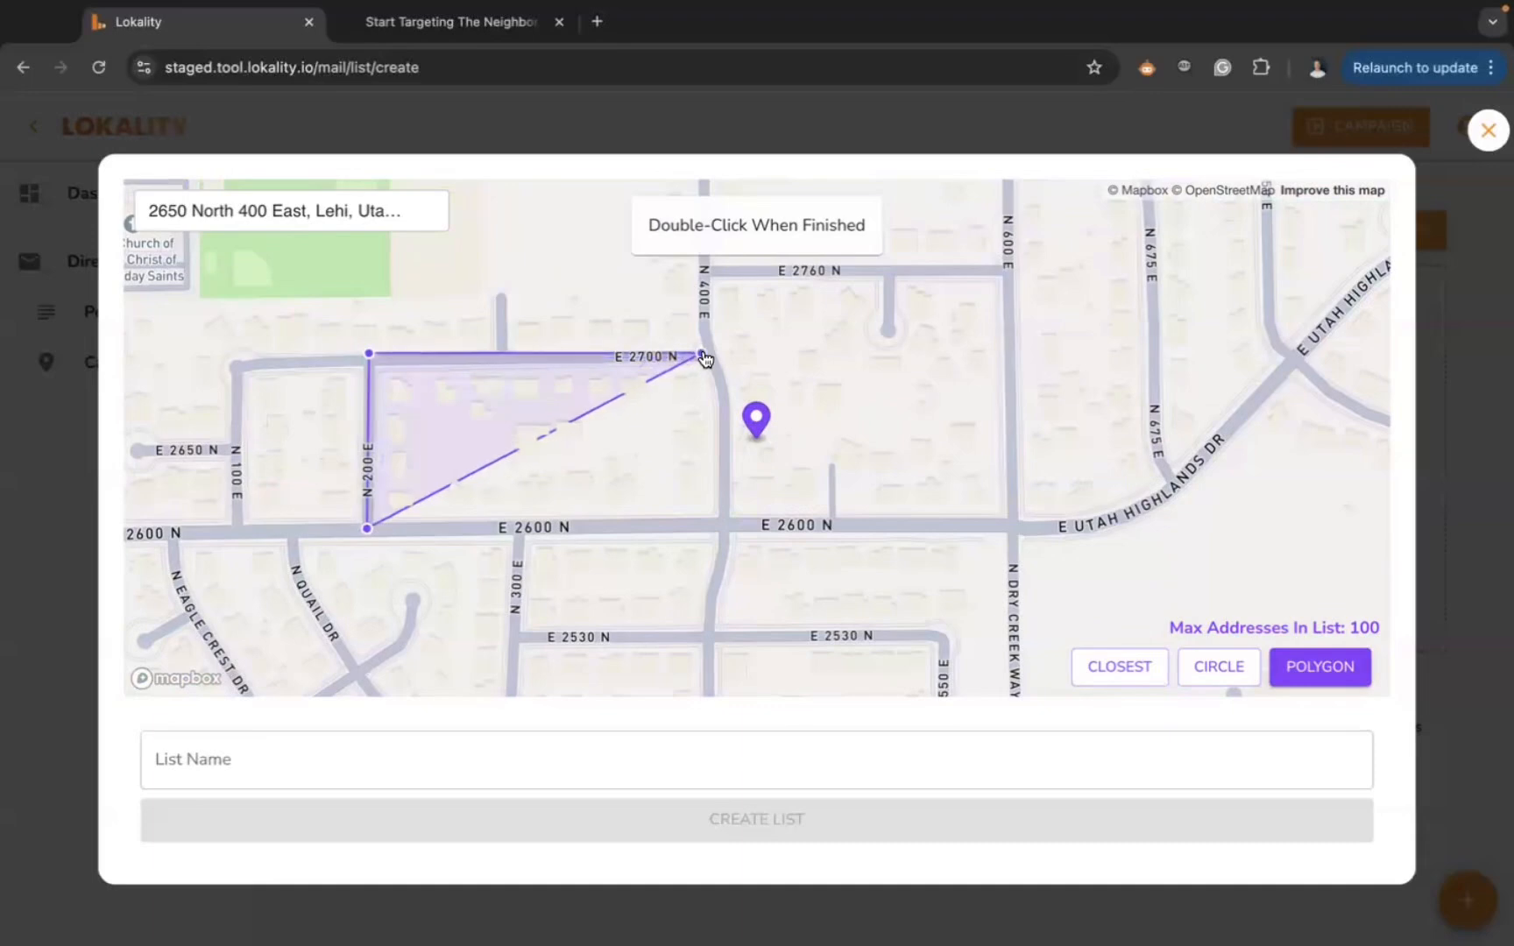
pyautogui.click(714, 351)
pyautogui.click(699, 276)
pyautogui.click(1008, 267)
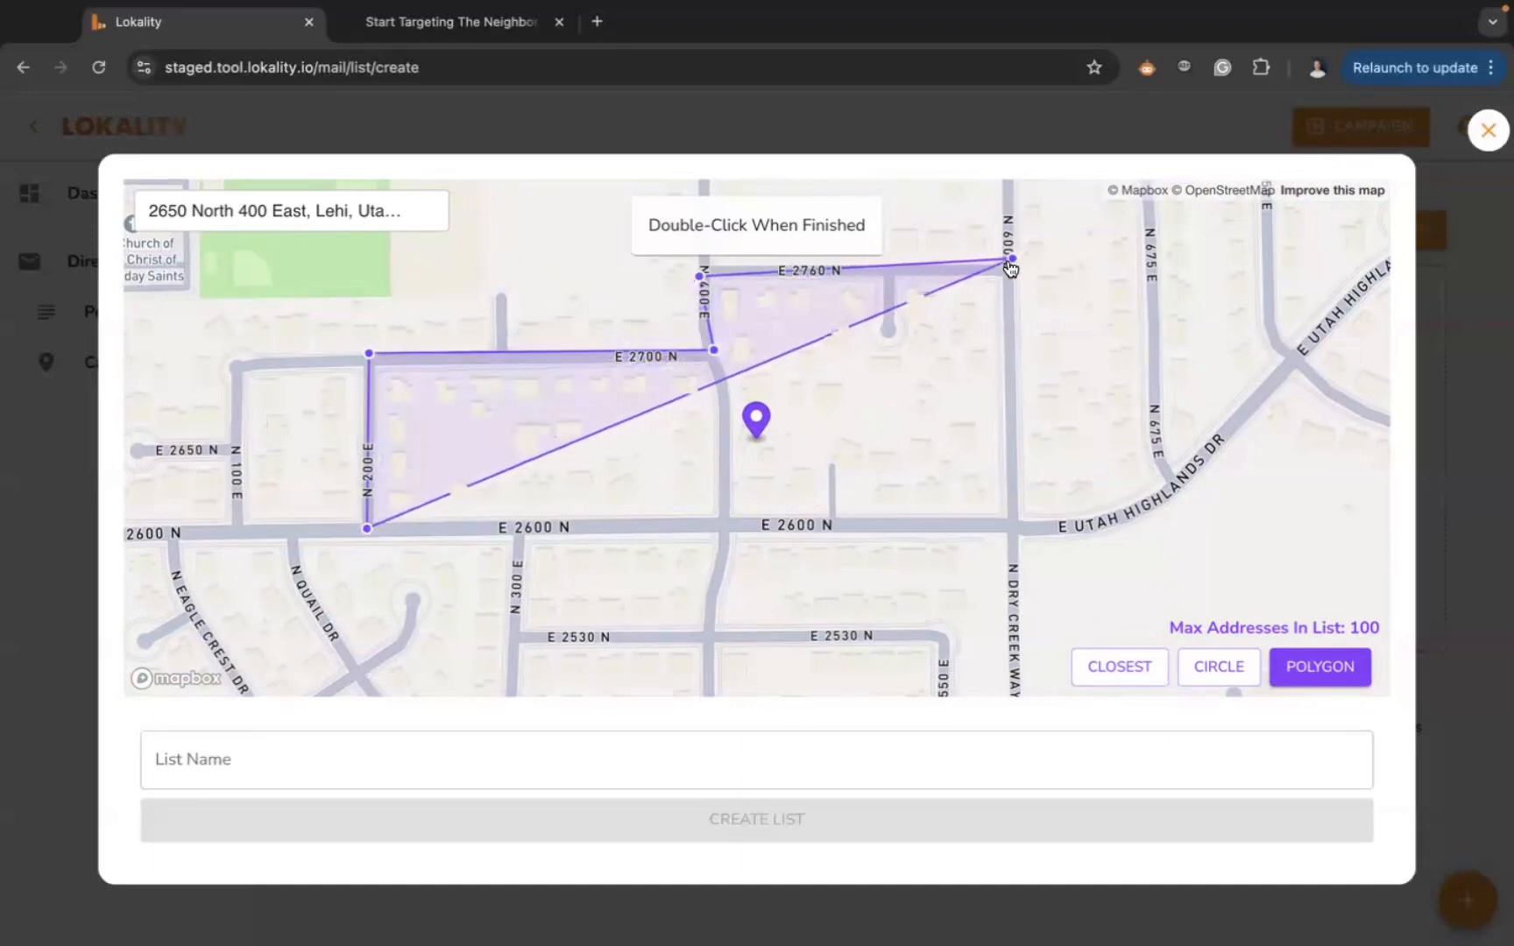
pyautogui.click(1021, 365)
pyautogui.click(1010, 524)
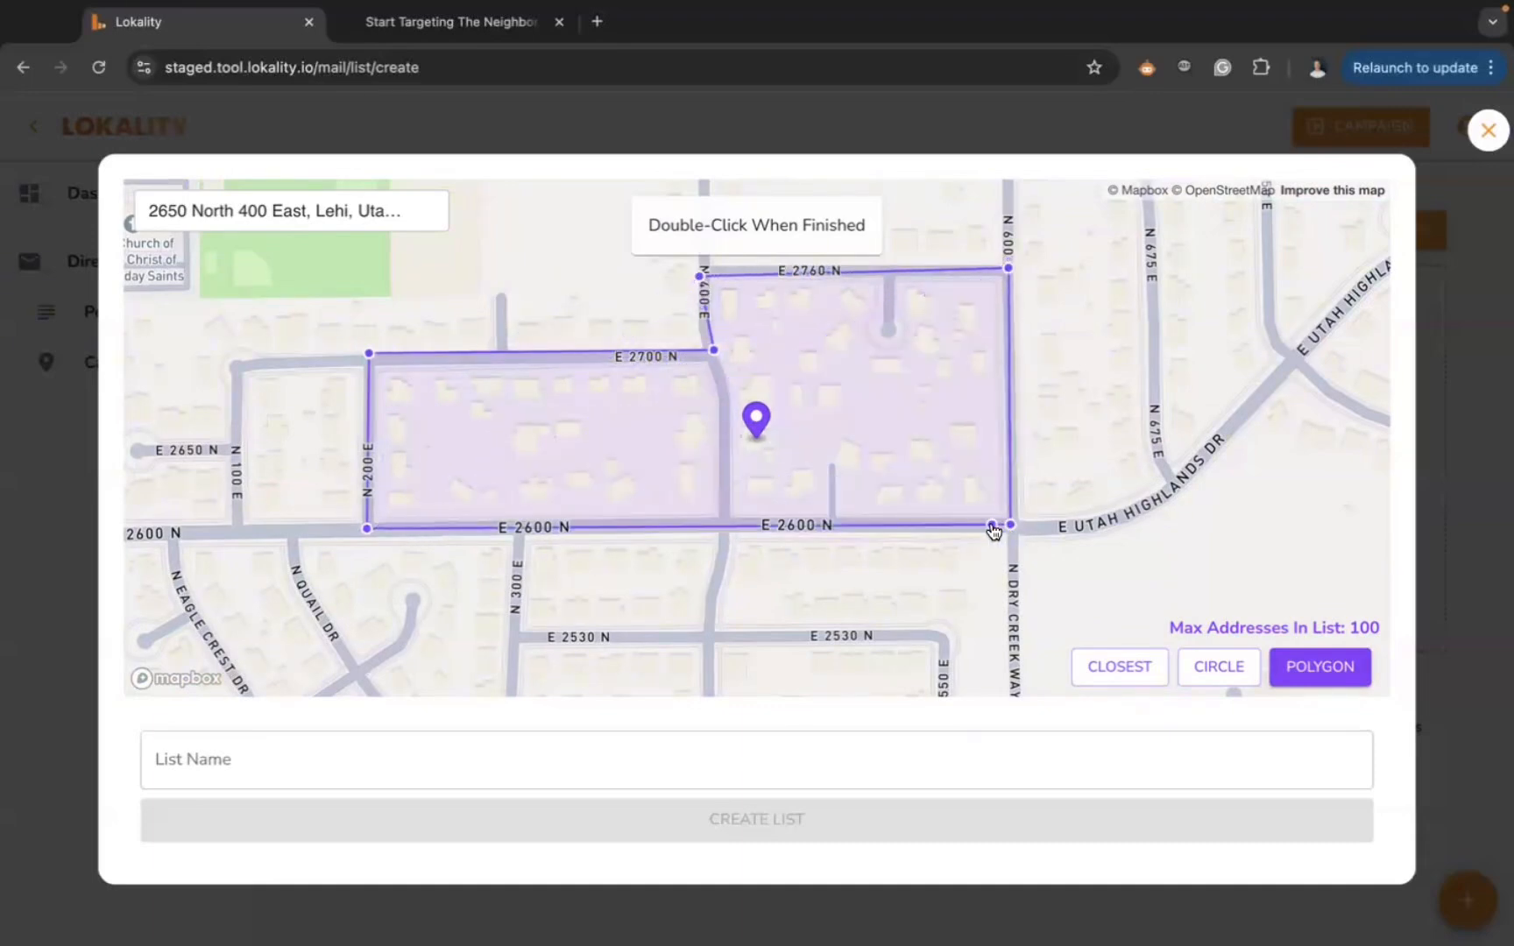
pyautogui.doubleClick(988, 524)
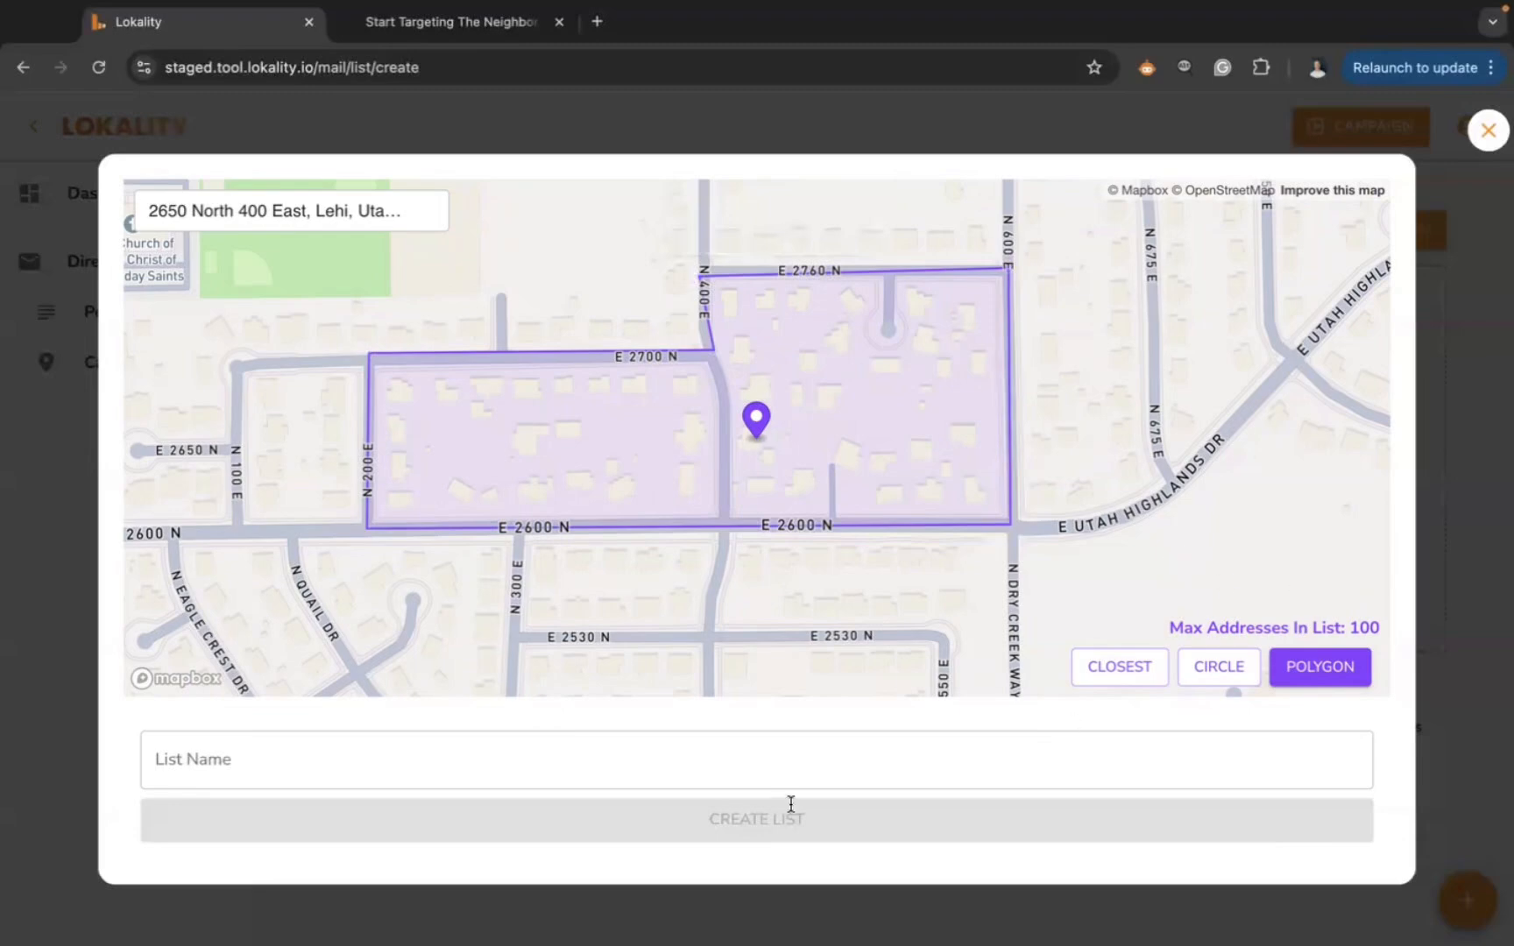
pyautogui.click(727, 747)
pyautogui.click(1488, 131)
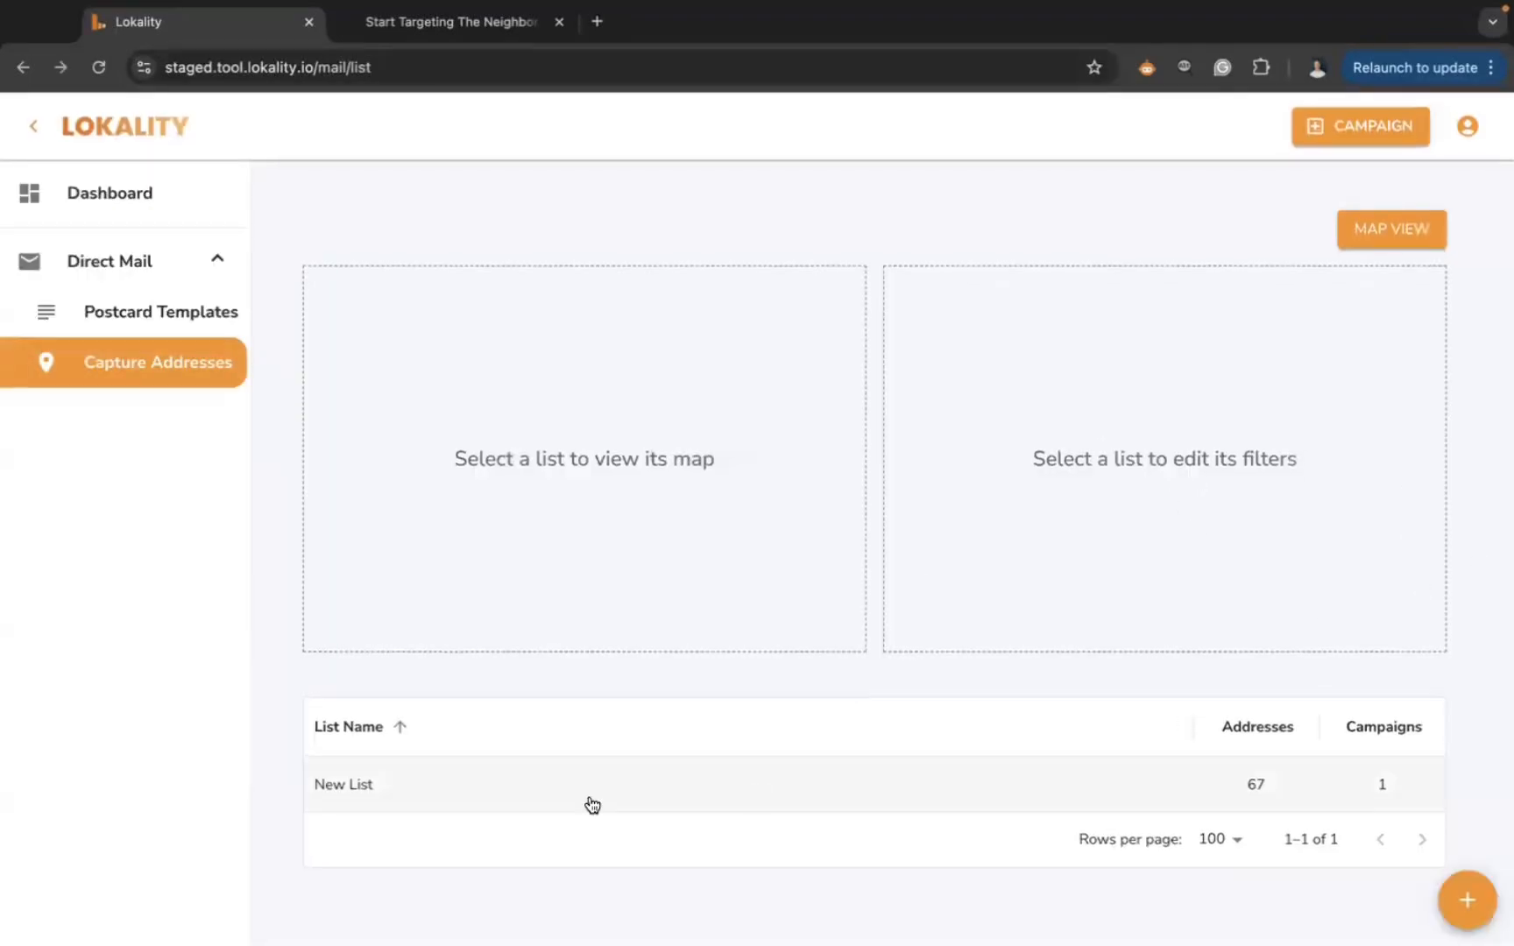
# - Open New List's 67 addresses on the full-size map, zoom out, then close it
pyautogui.click(457, 792)
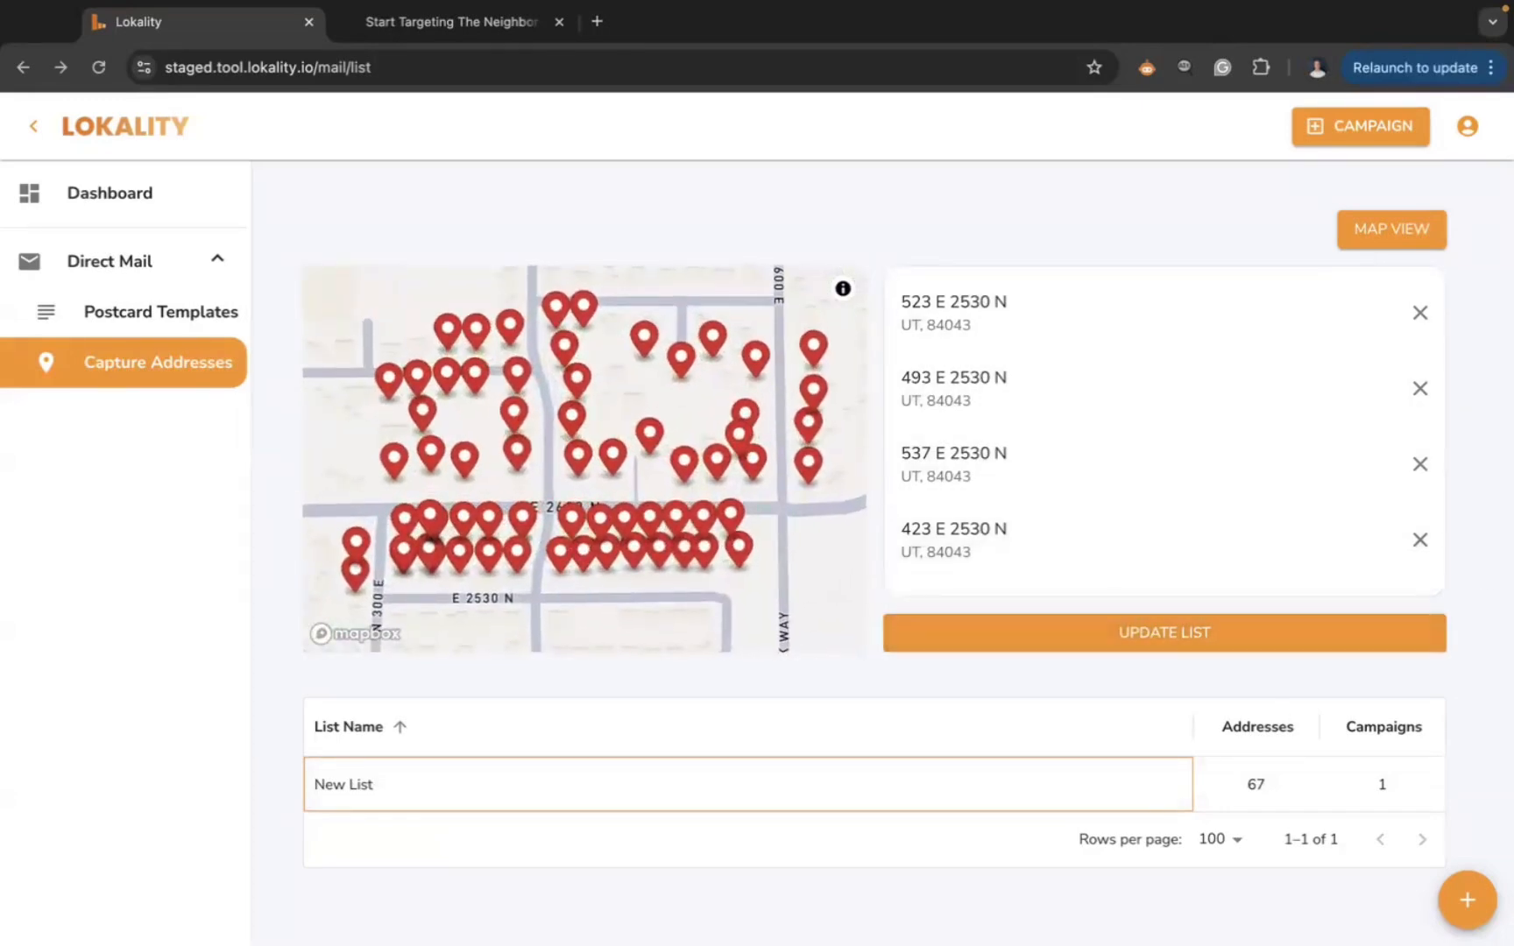
pyautogui.click(1396, 227)
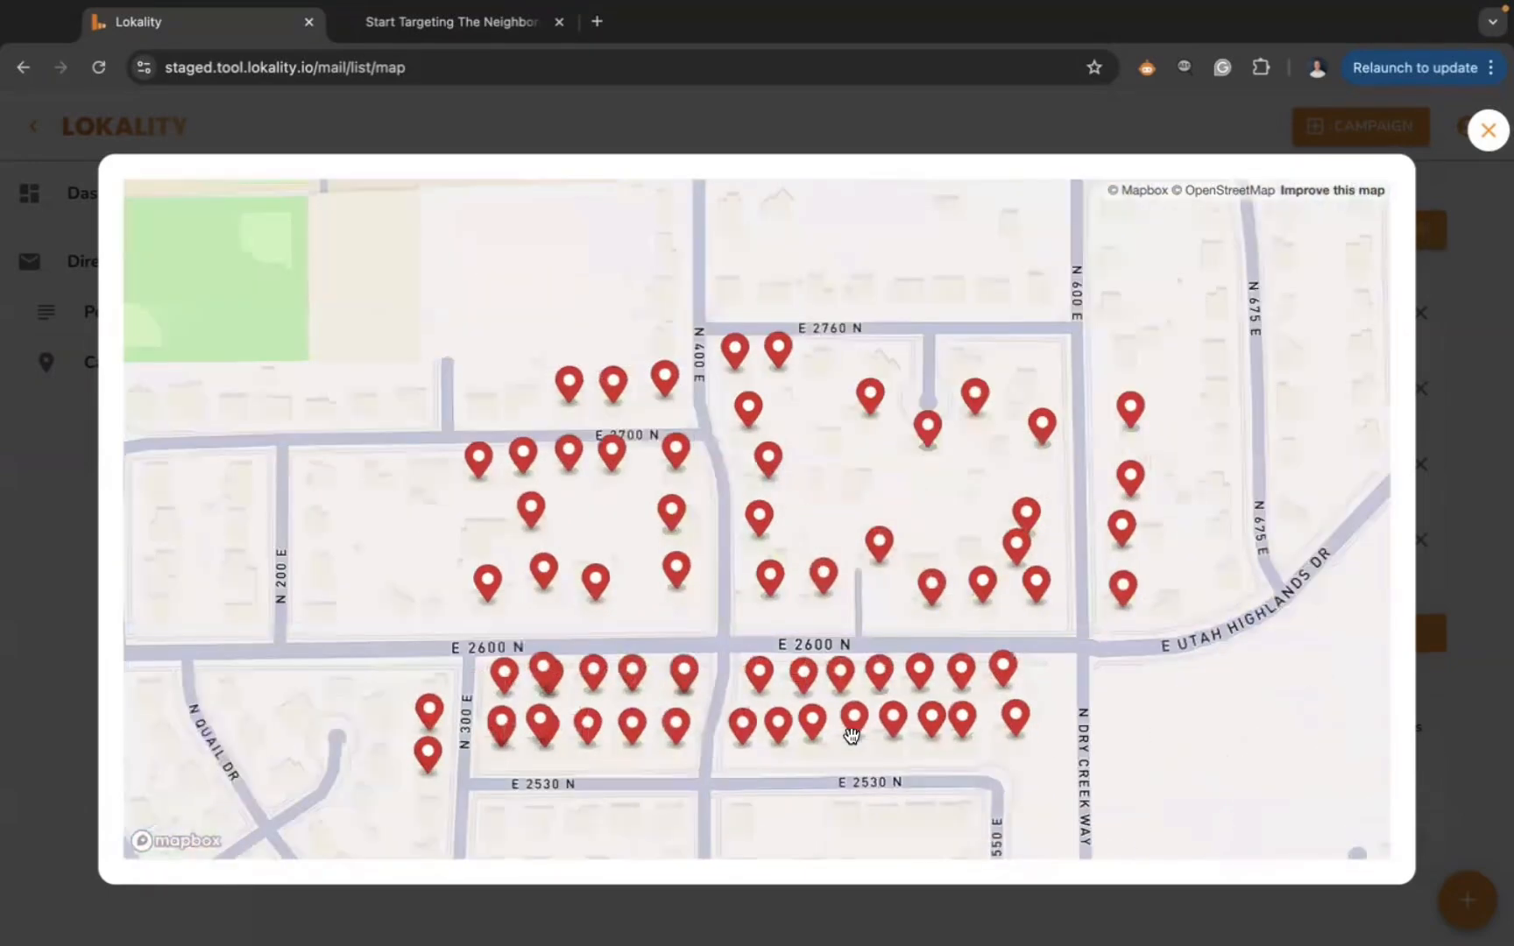
pyautogui.scroll(-5, 851, 734)
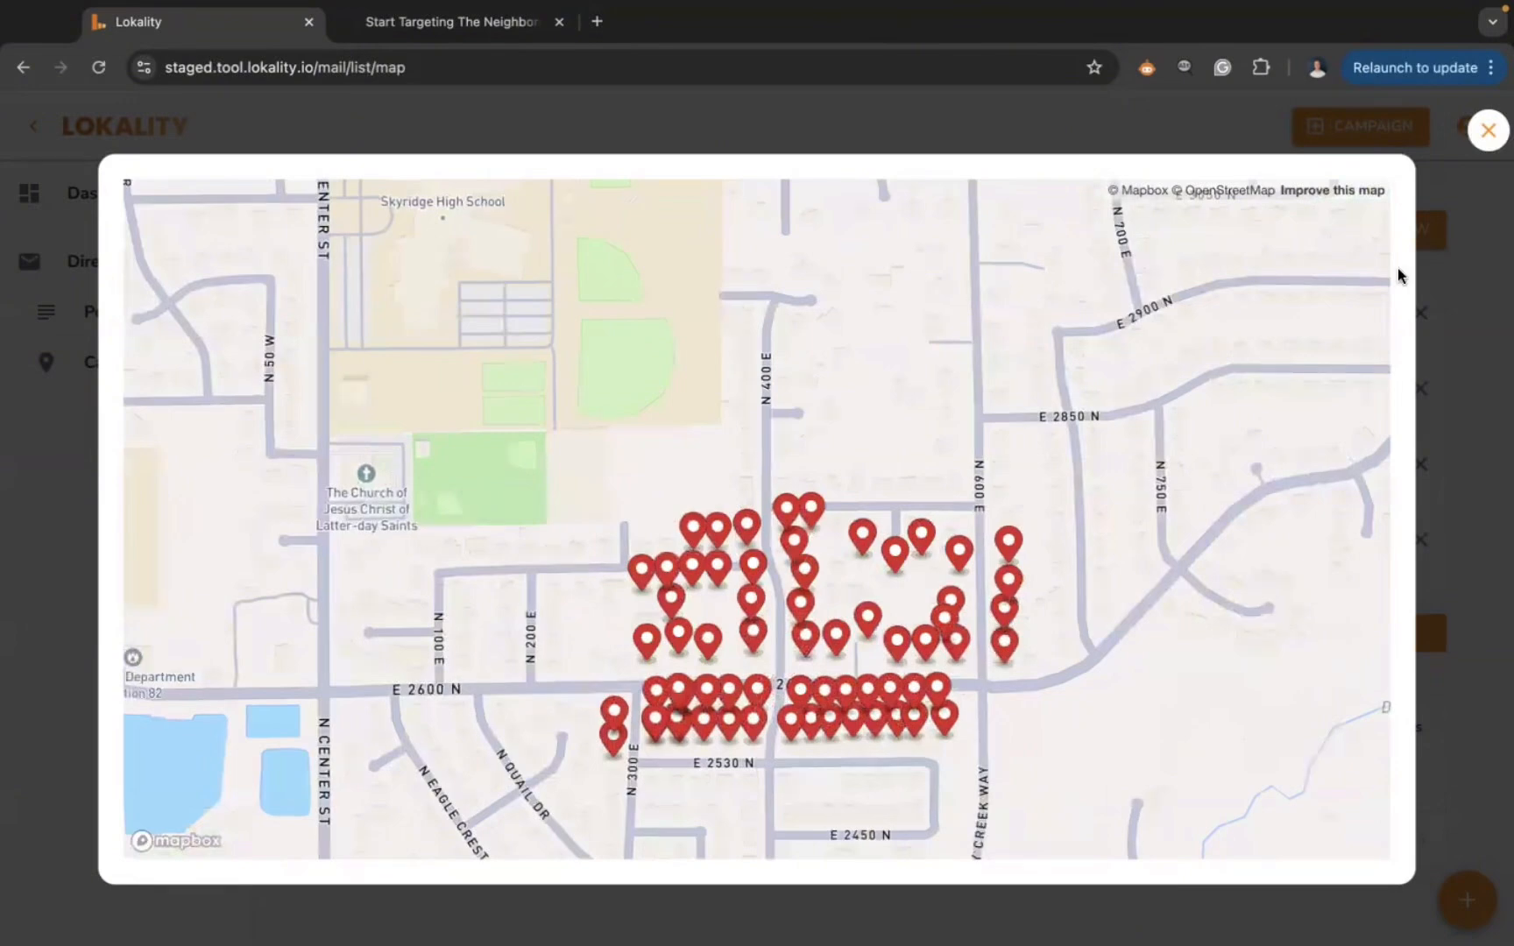
pyautogui.click(1491, 130)
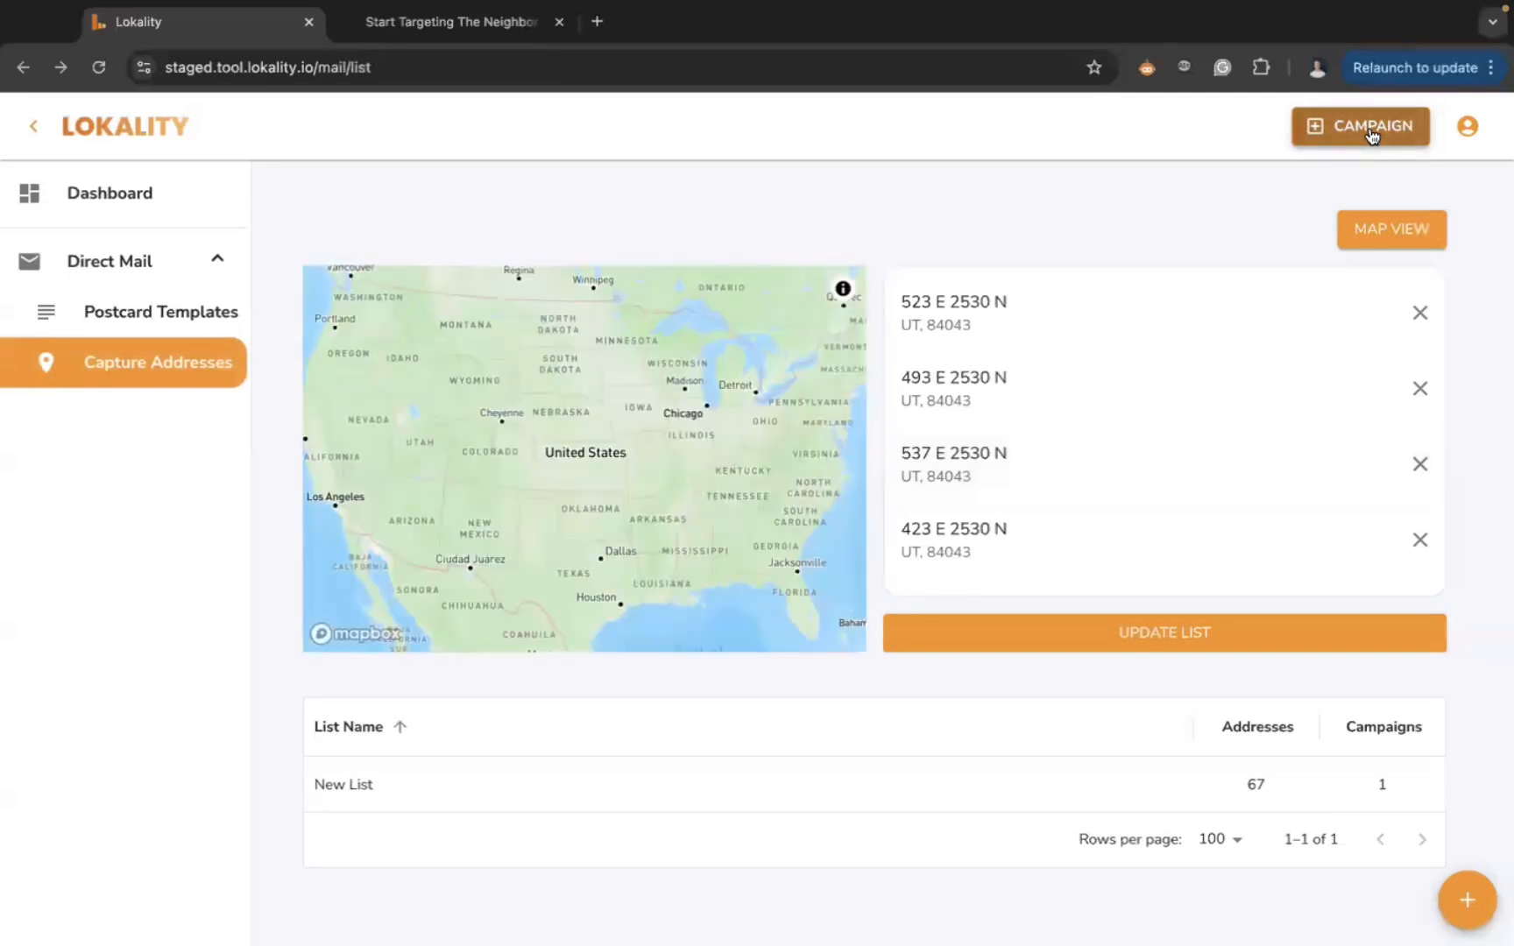
# - Open the Create New Campaign form and scroll down to the Print Dates and end date fields
pyautogui.click(1372, 132)
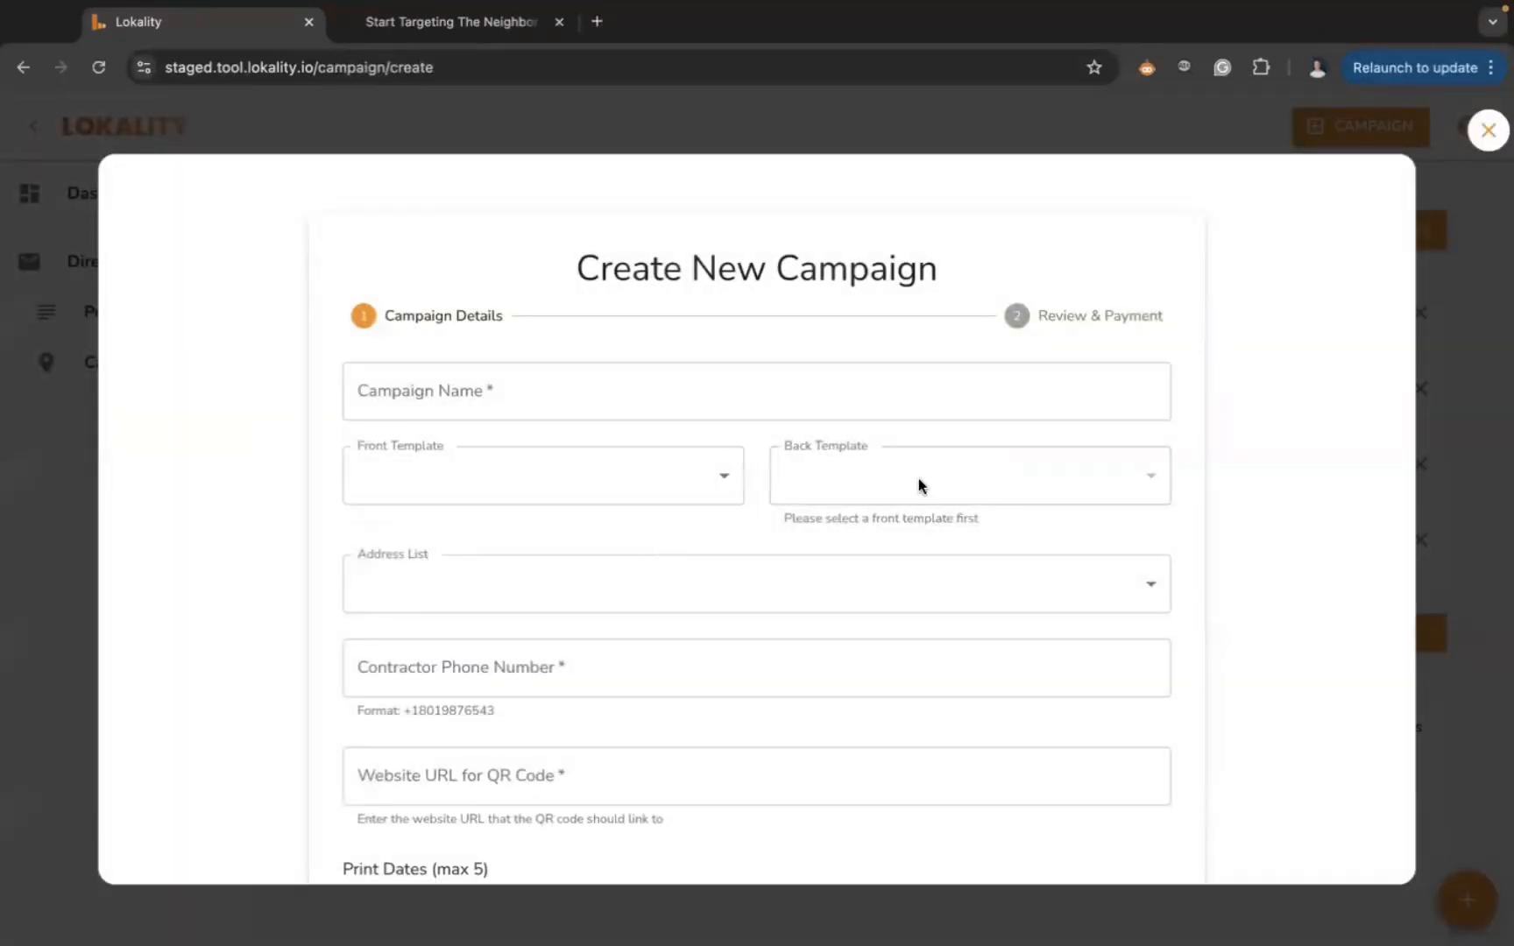
pyautogui.scroll(-3, 828, 556)
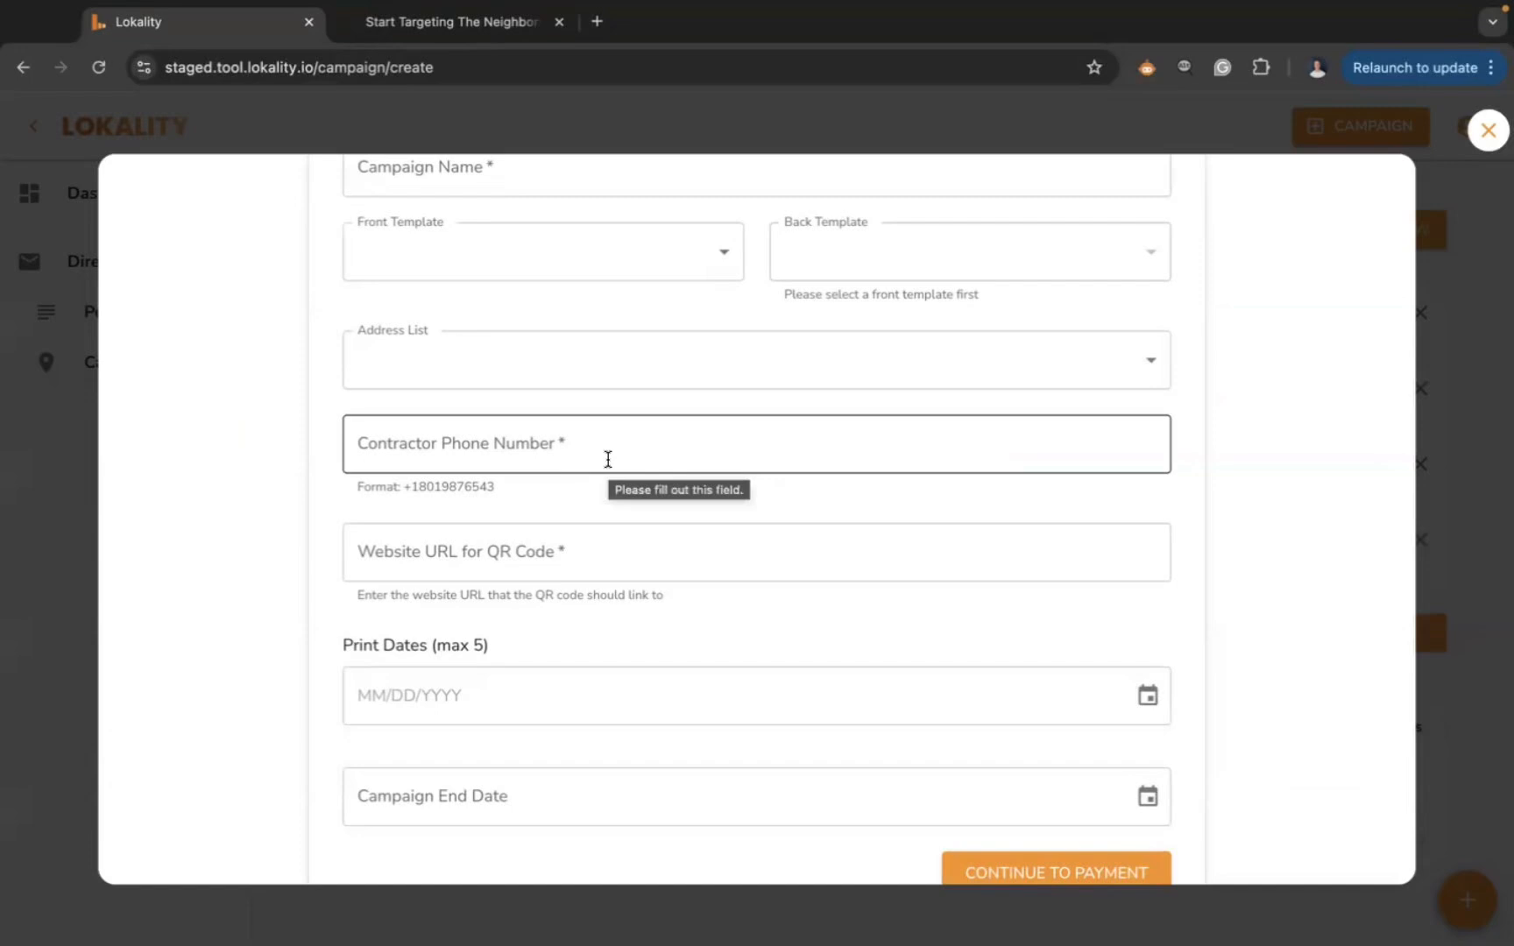
pyautogui.scroll(-2, 693, 644)
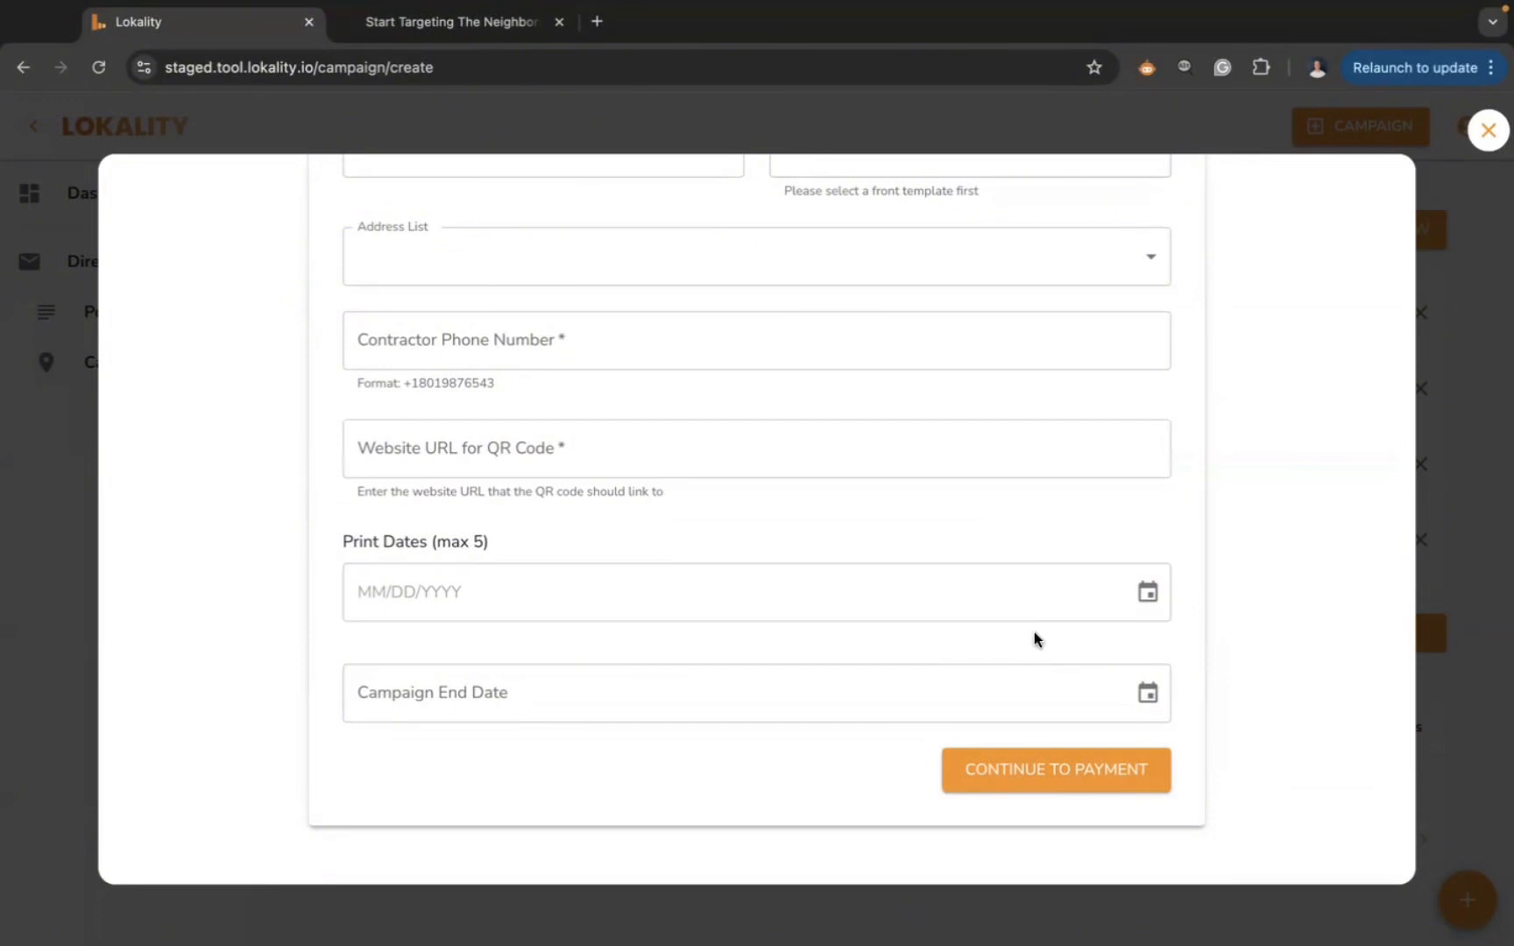
# - Pick March 3 and March 17, 2025 in the Print Dates calendar, then close the form
pyautogui.click(1151, 594)
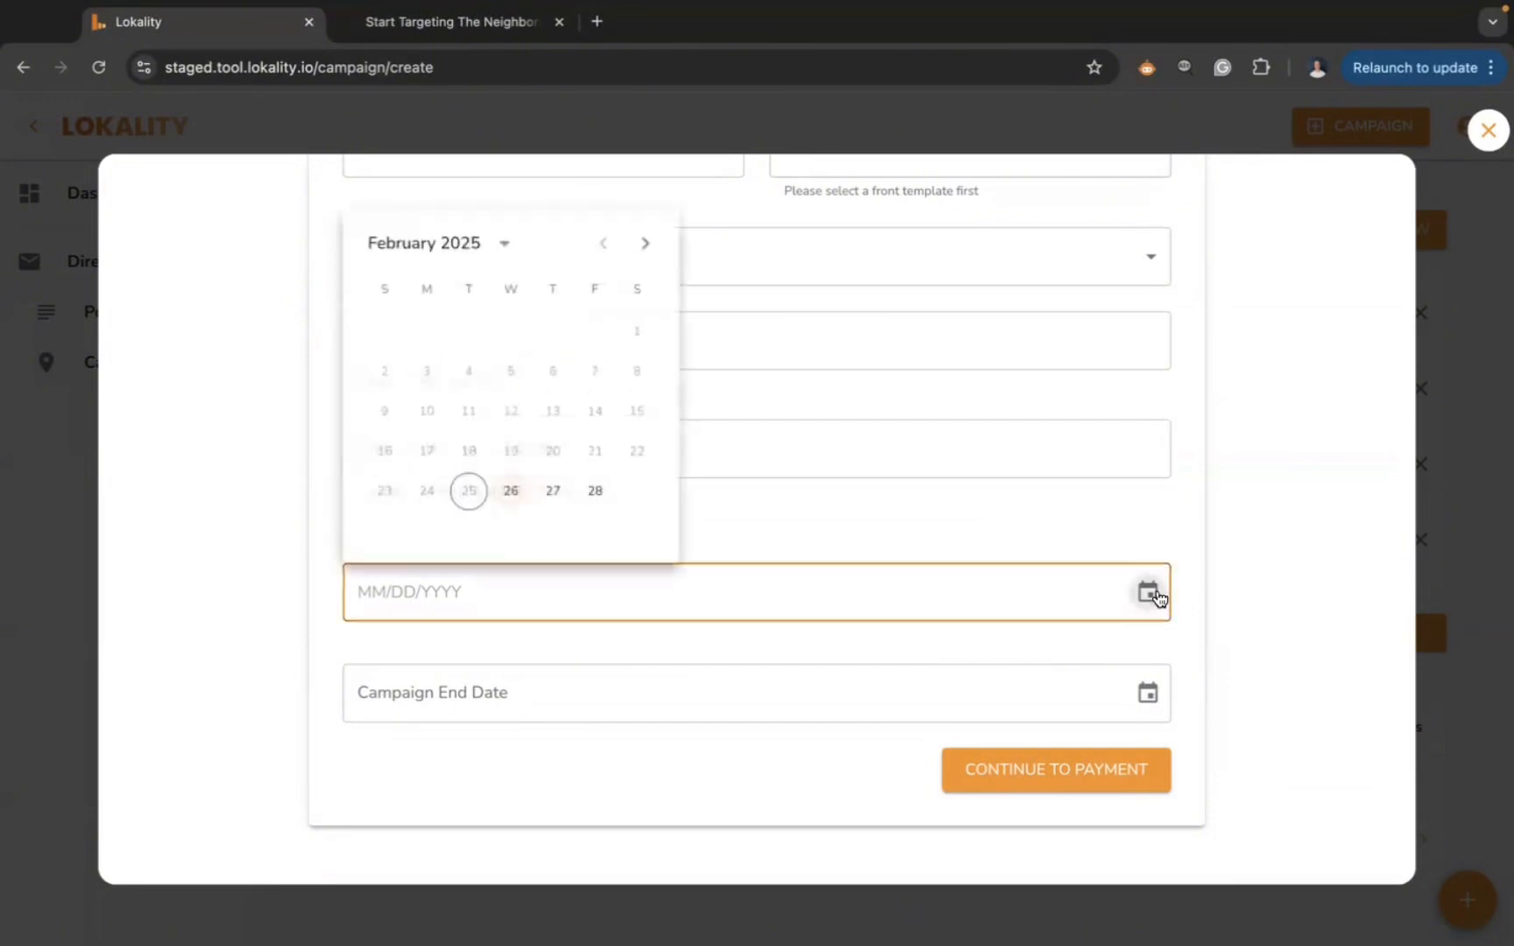
pyautogui.click(644, 244)
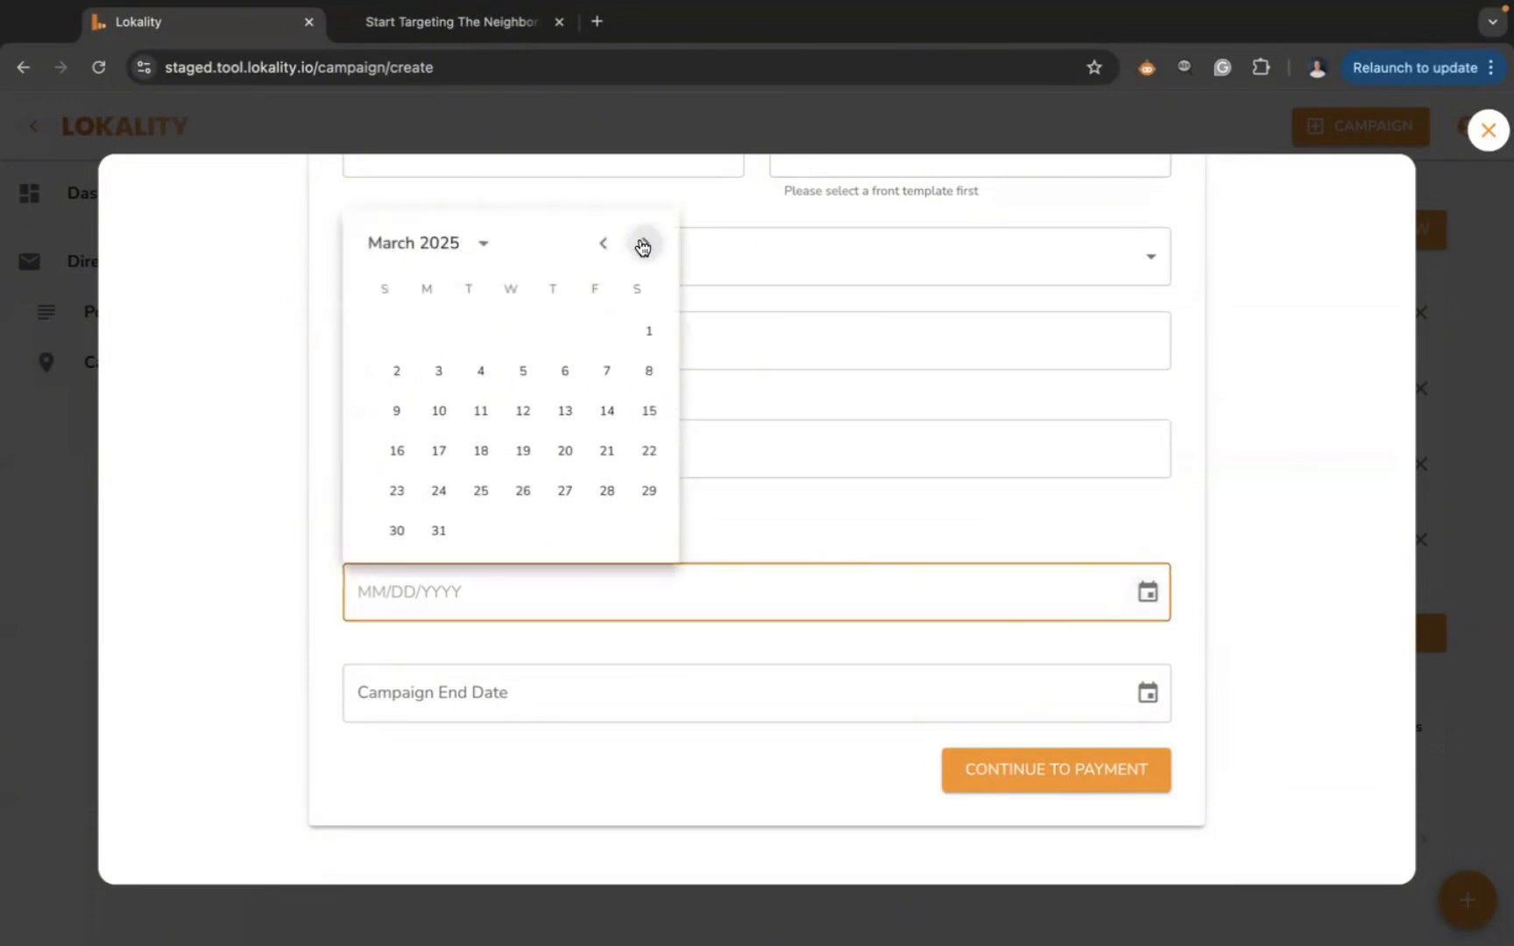
pyautogui.click(428, 375)
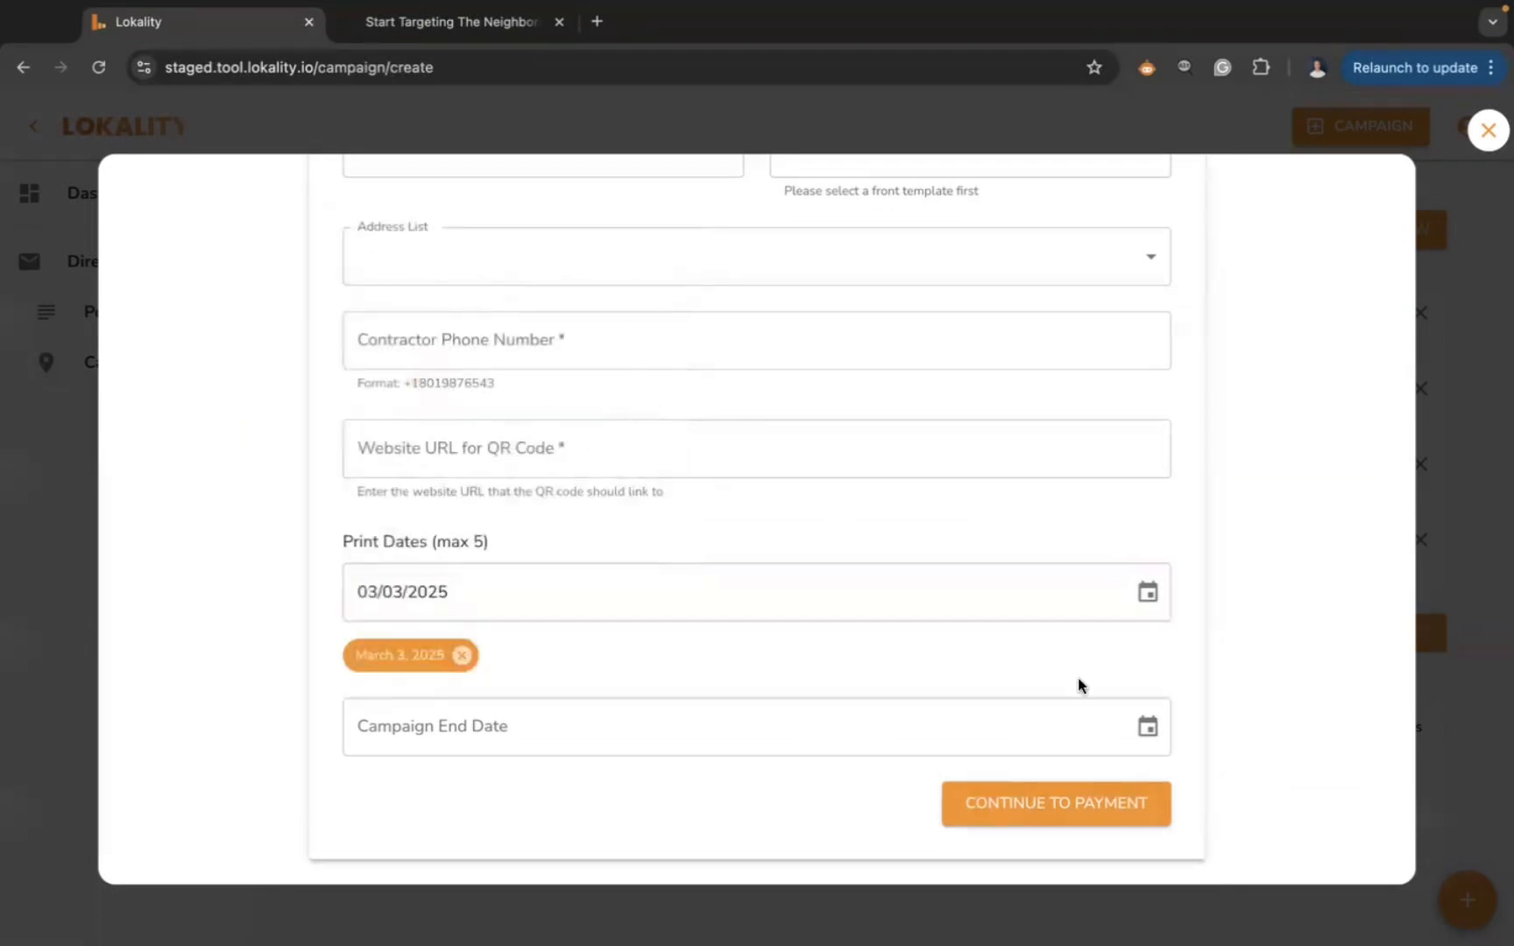
pyautogui.click(1147, 593)
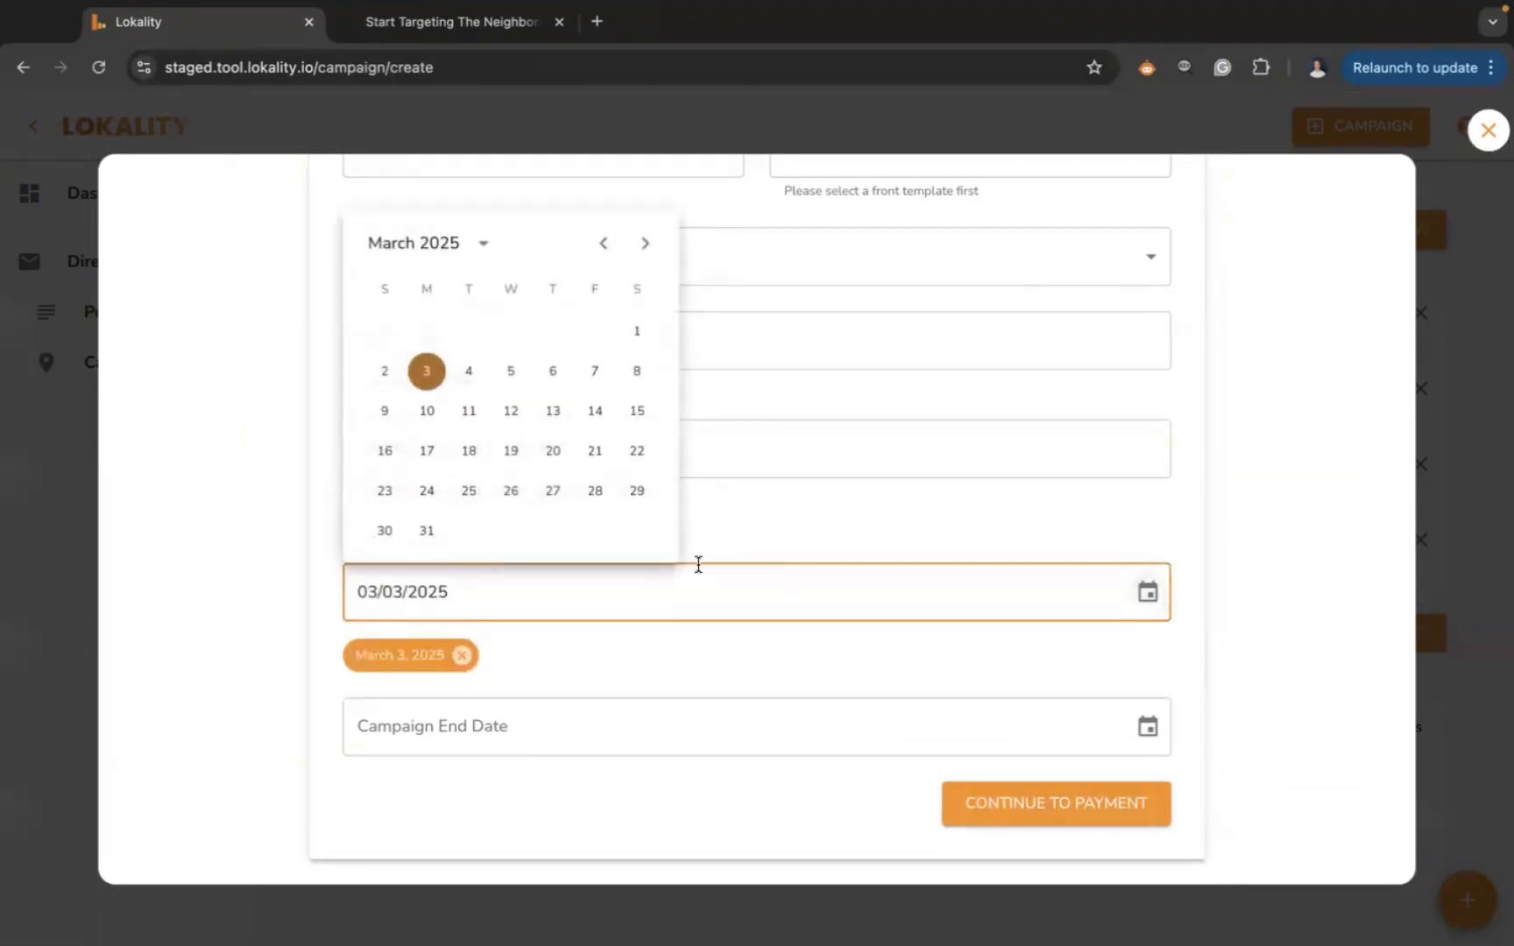
pyautogui.click(426, 449)
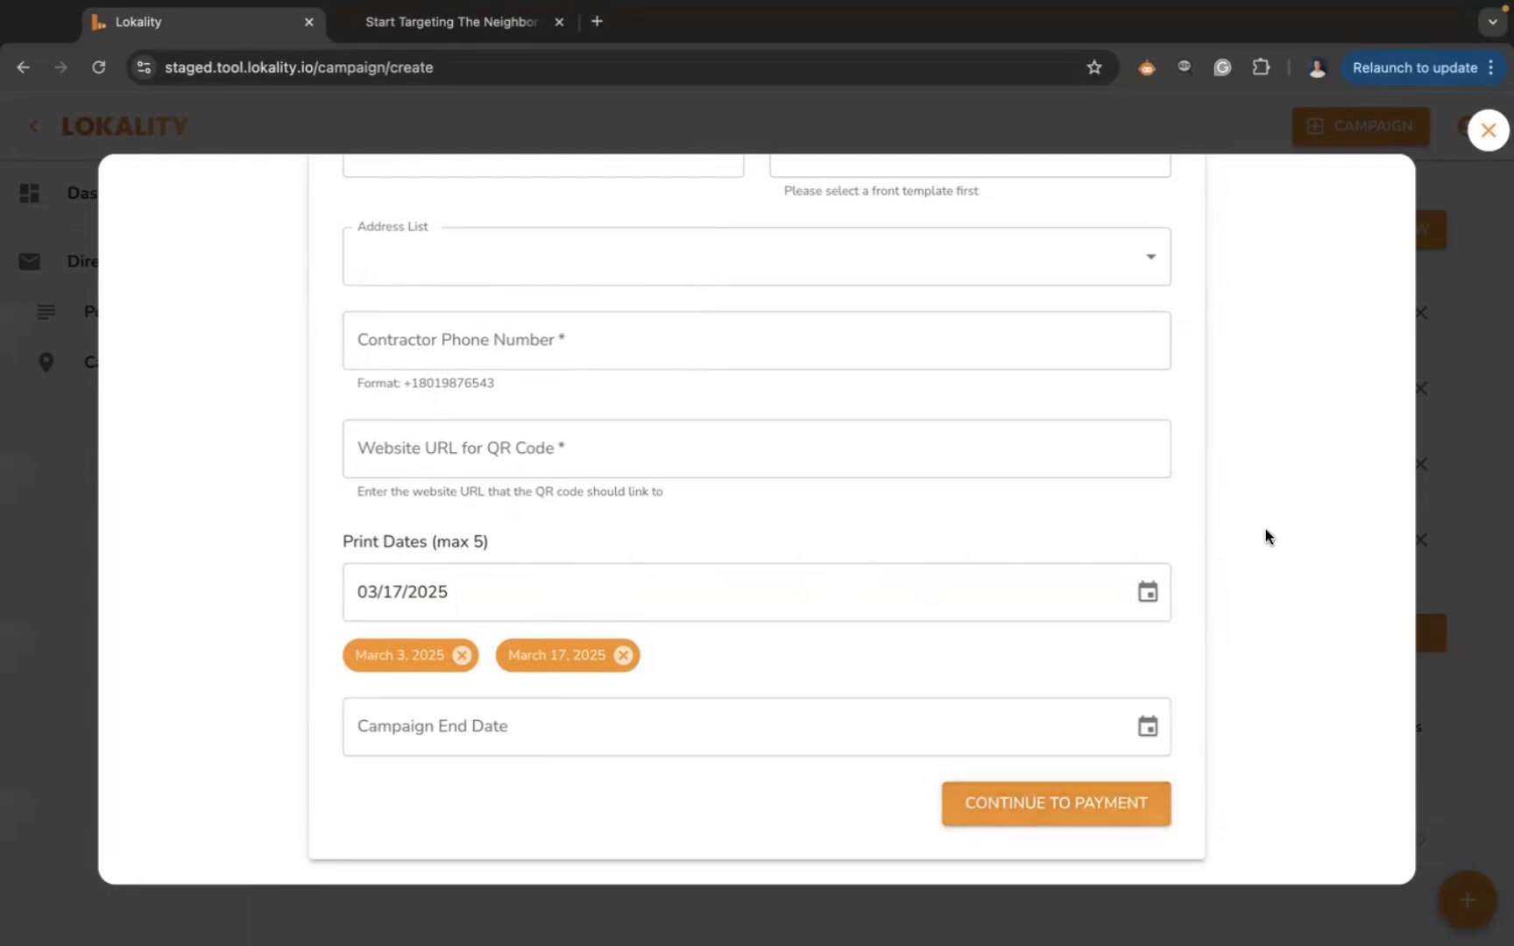
pyautogui.click(1487, 130)
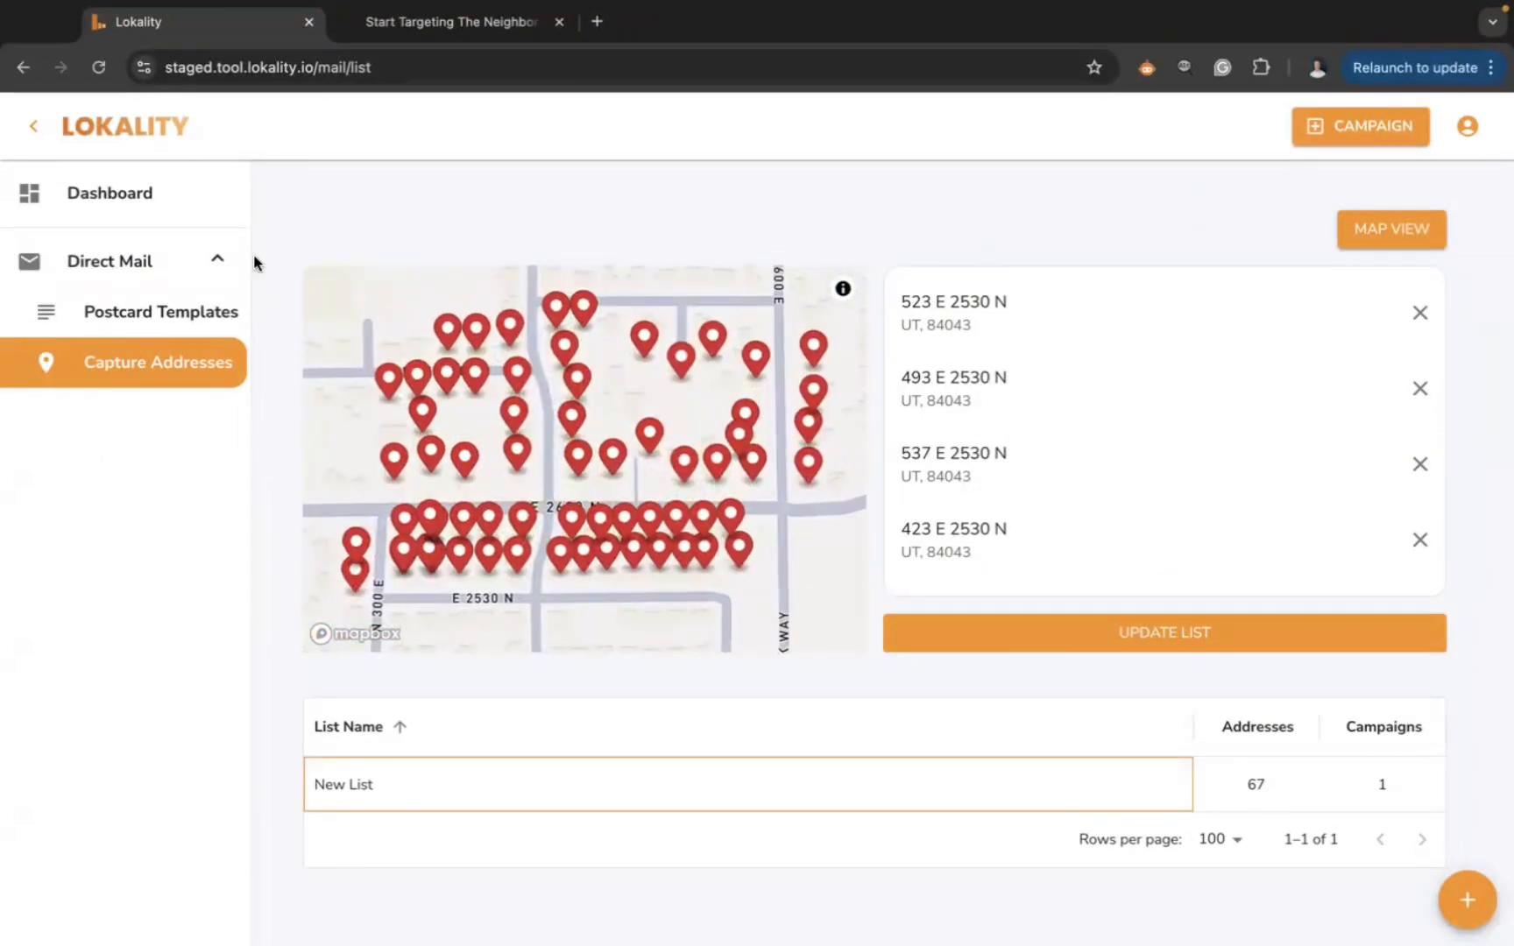
# - Open Direct Mail and review New Campaign's details, starting Feb 10, 2025 with 0/3 phases
pyautogui.click(122, 274)
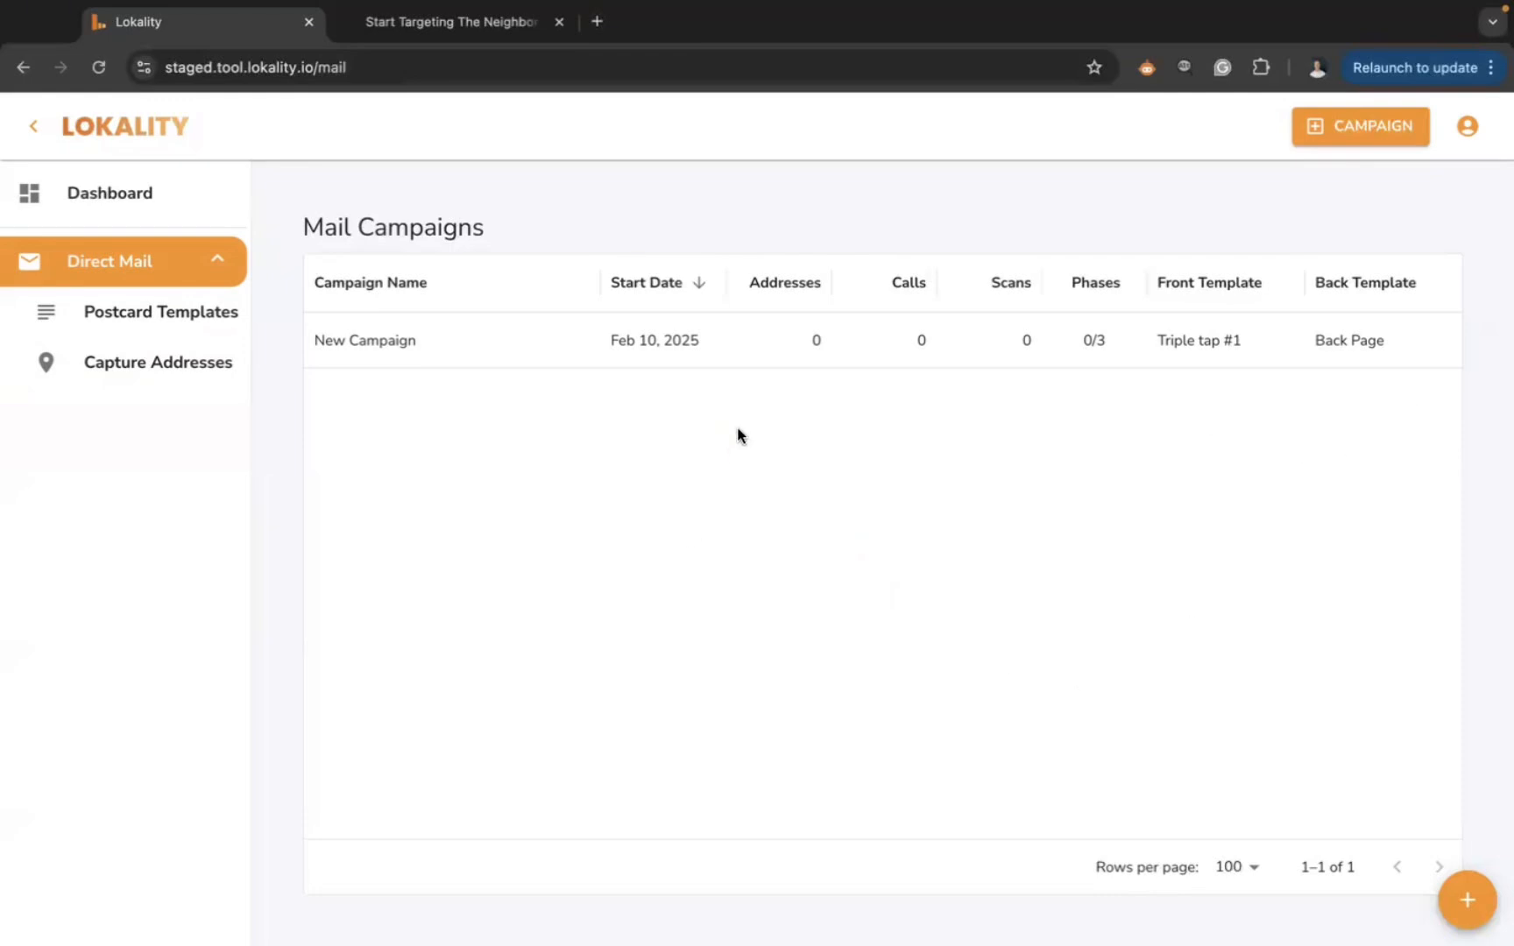
pyautogui.click(720, 341)
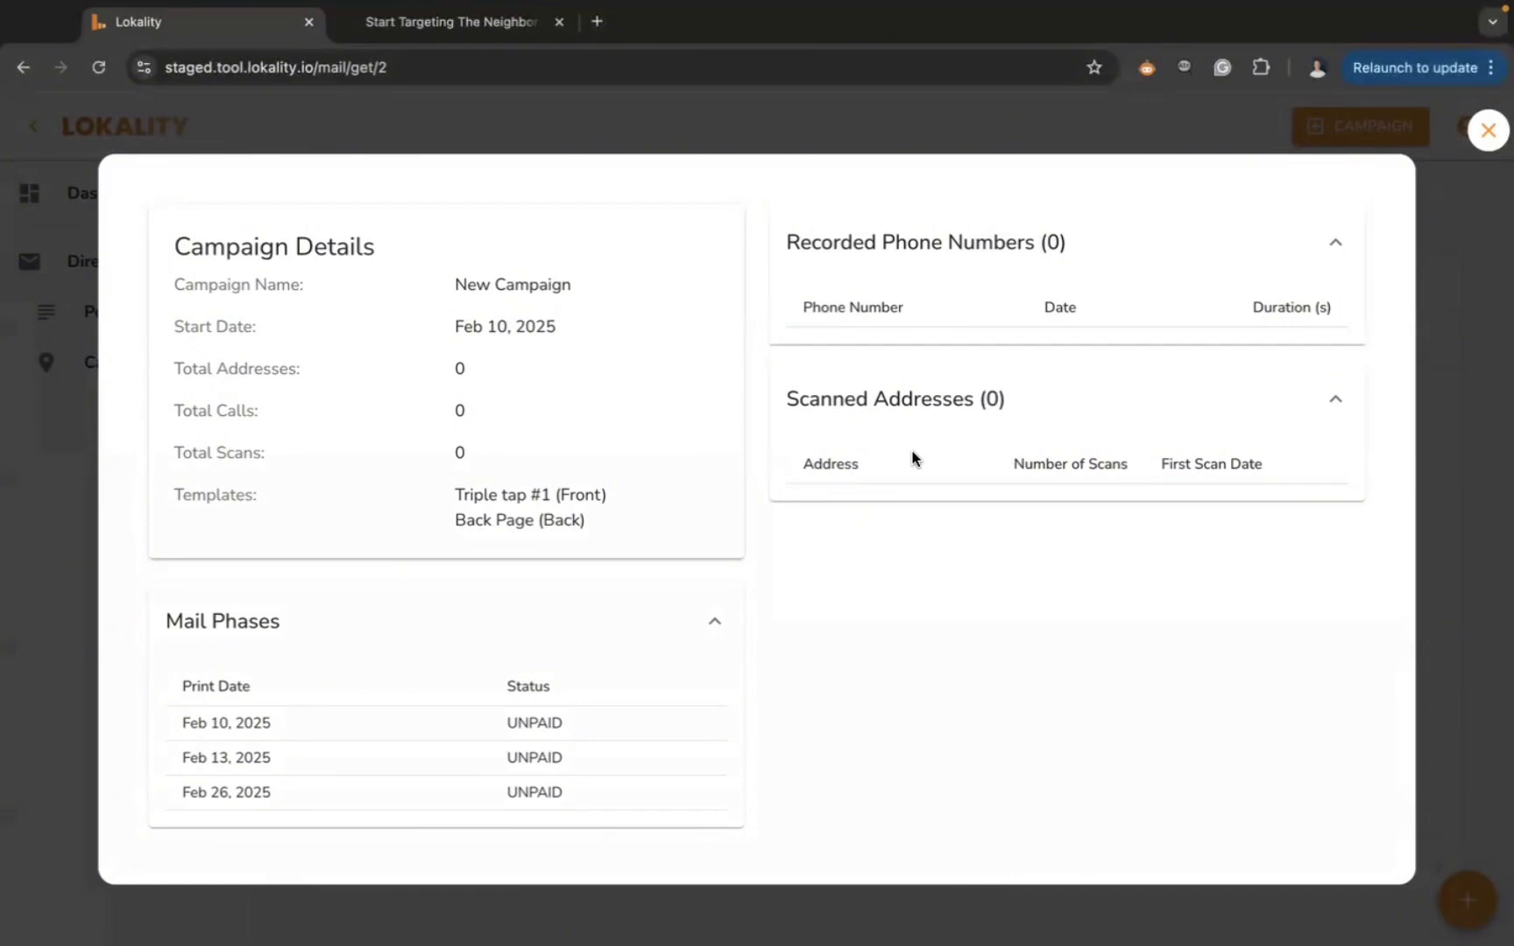
pyautogui.click(1489, 132)
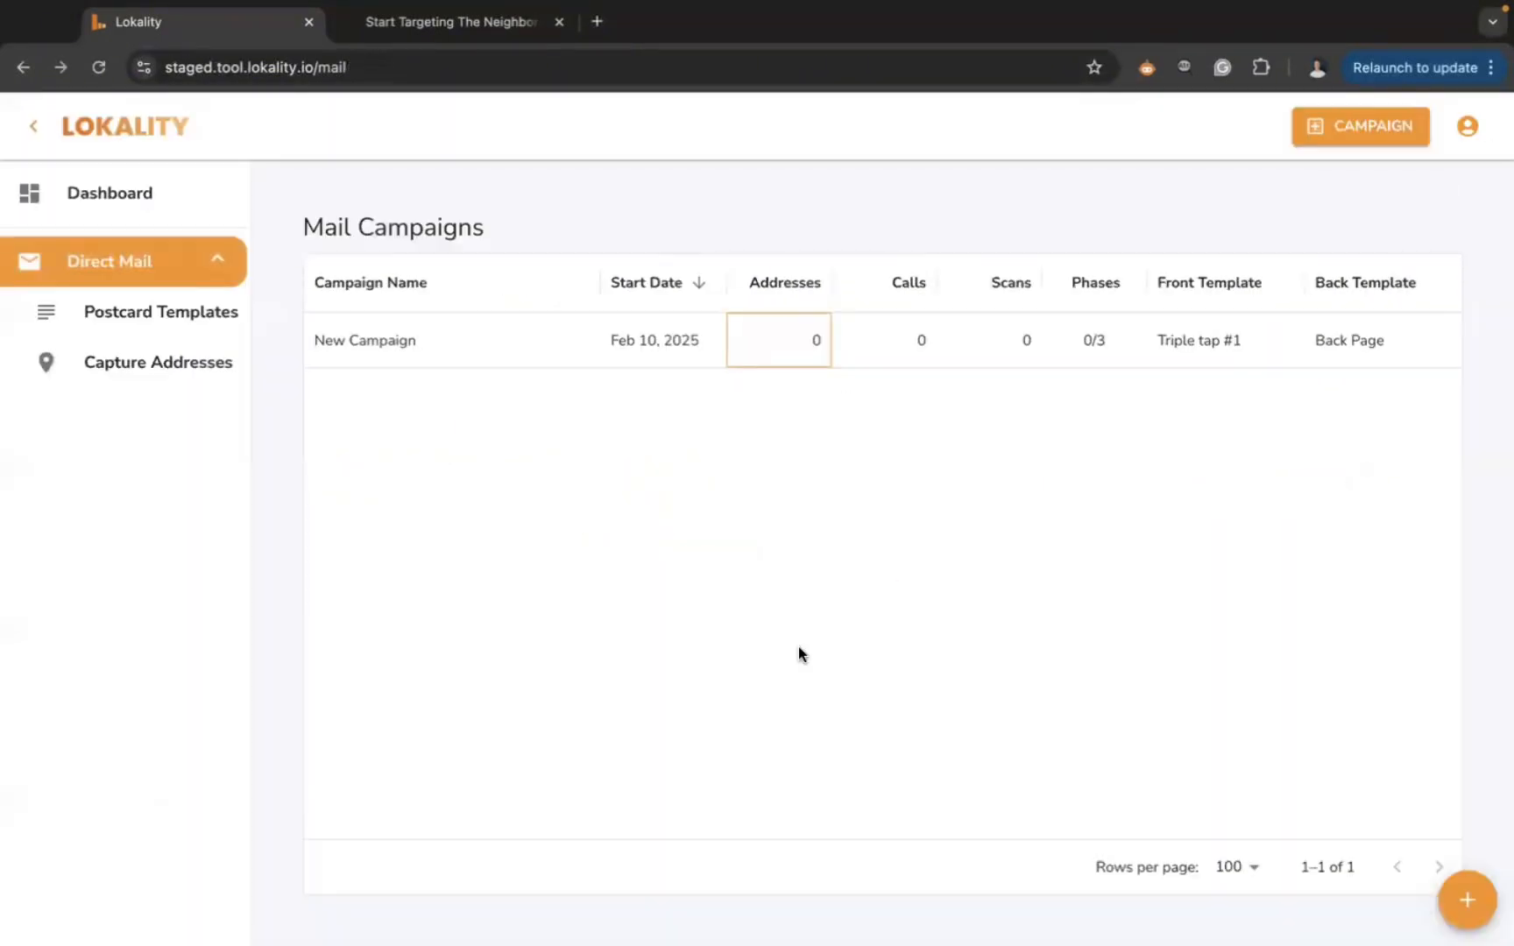
# - Switch to the 'Start Targeting The Neighbor' tab and scroll the FAQ down to the footer
pyautogui.click(447, 23)
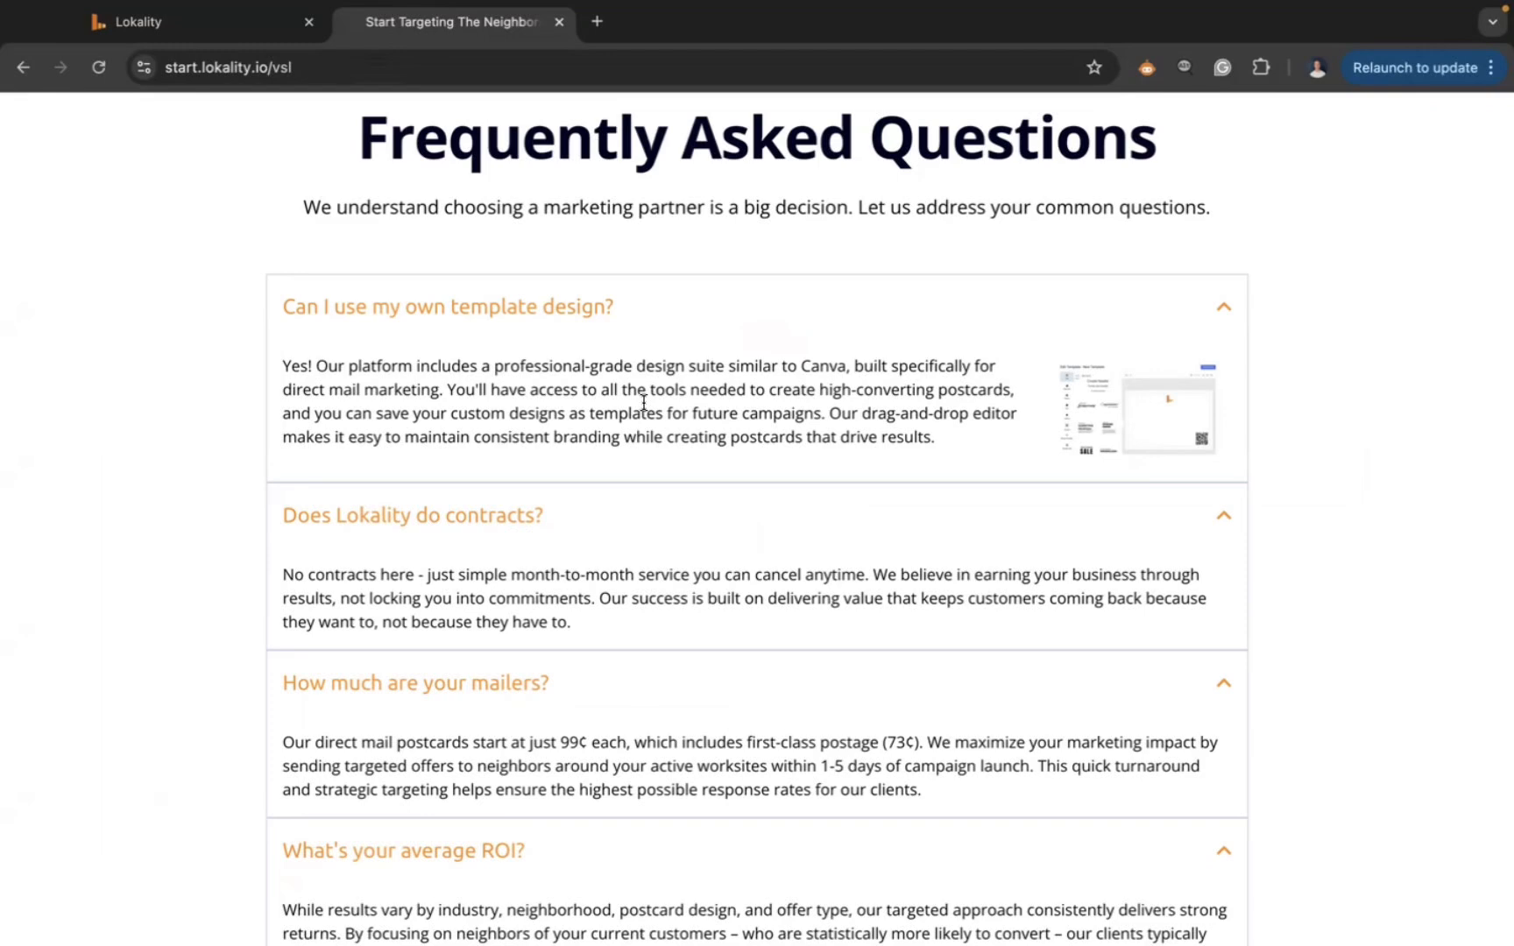
pyautogui.scroll(-2, 701, 366)
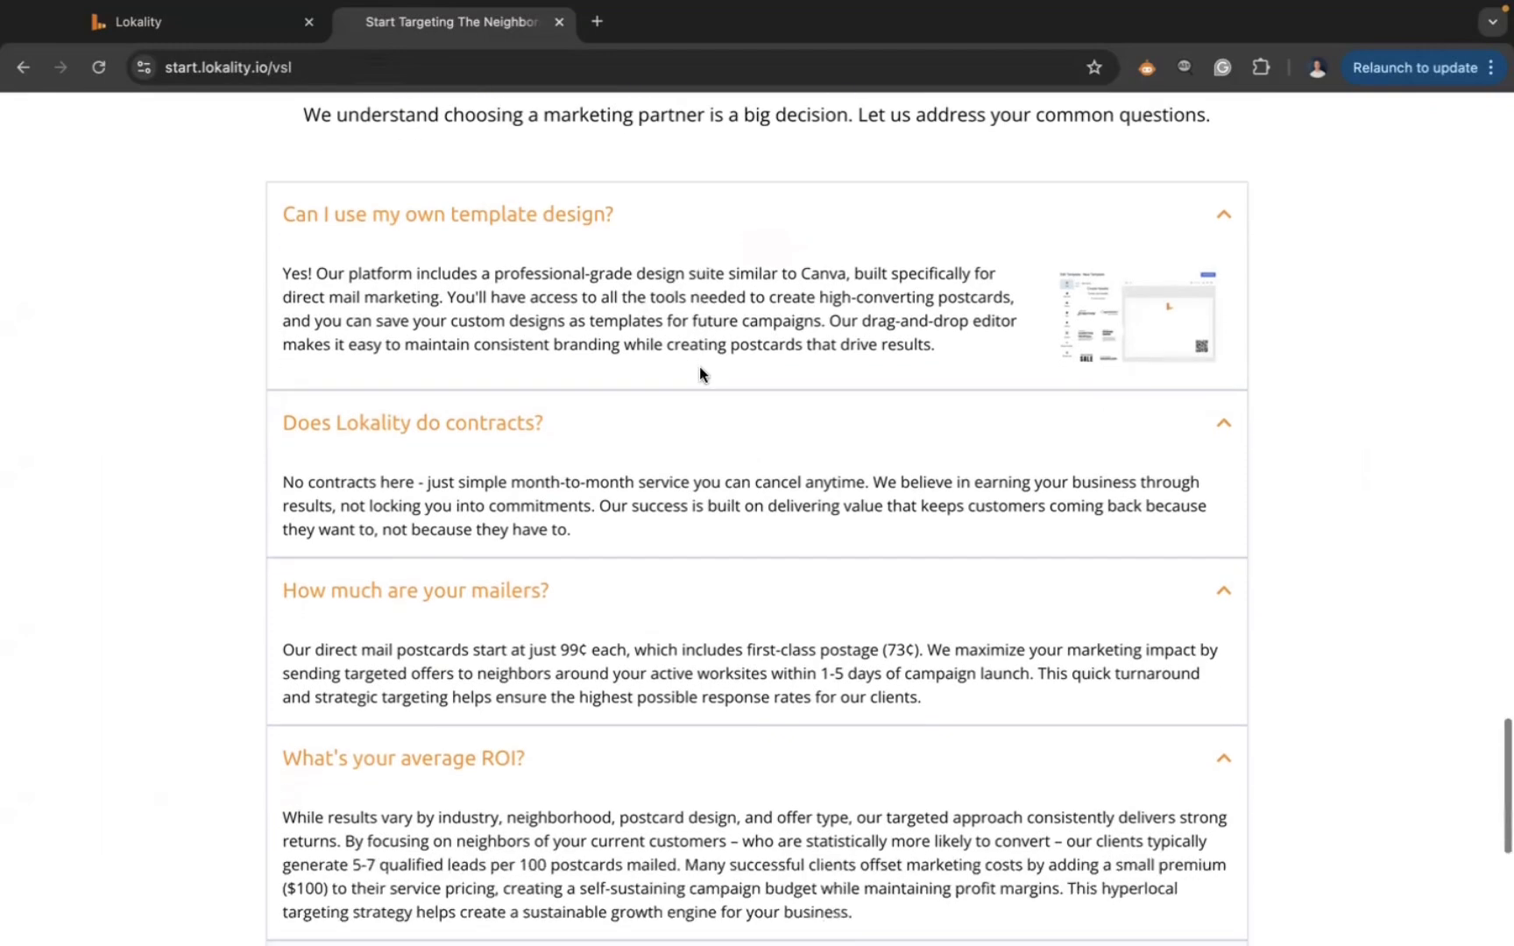
pyautogui.scroll(-3, 787, 460)
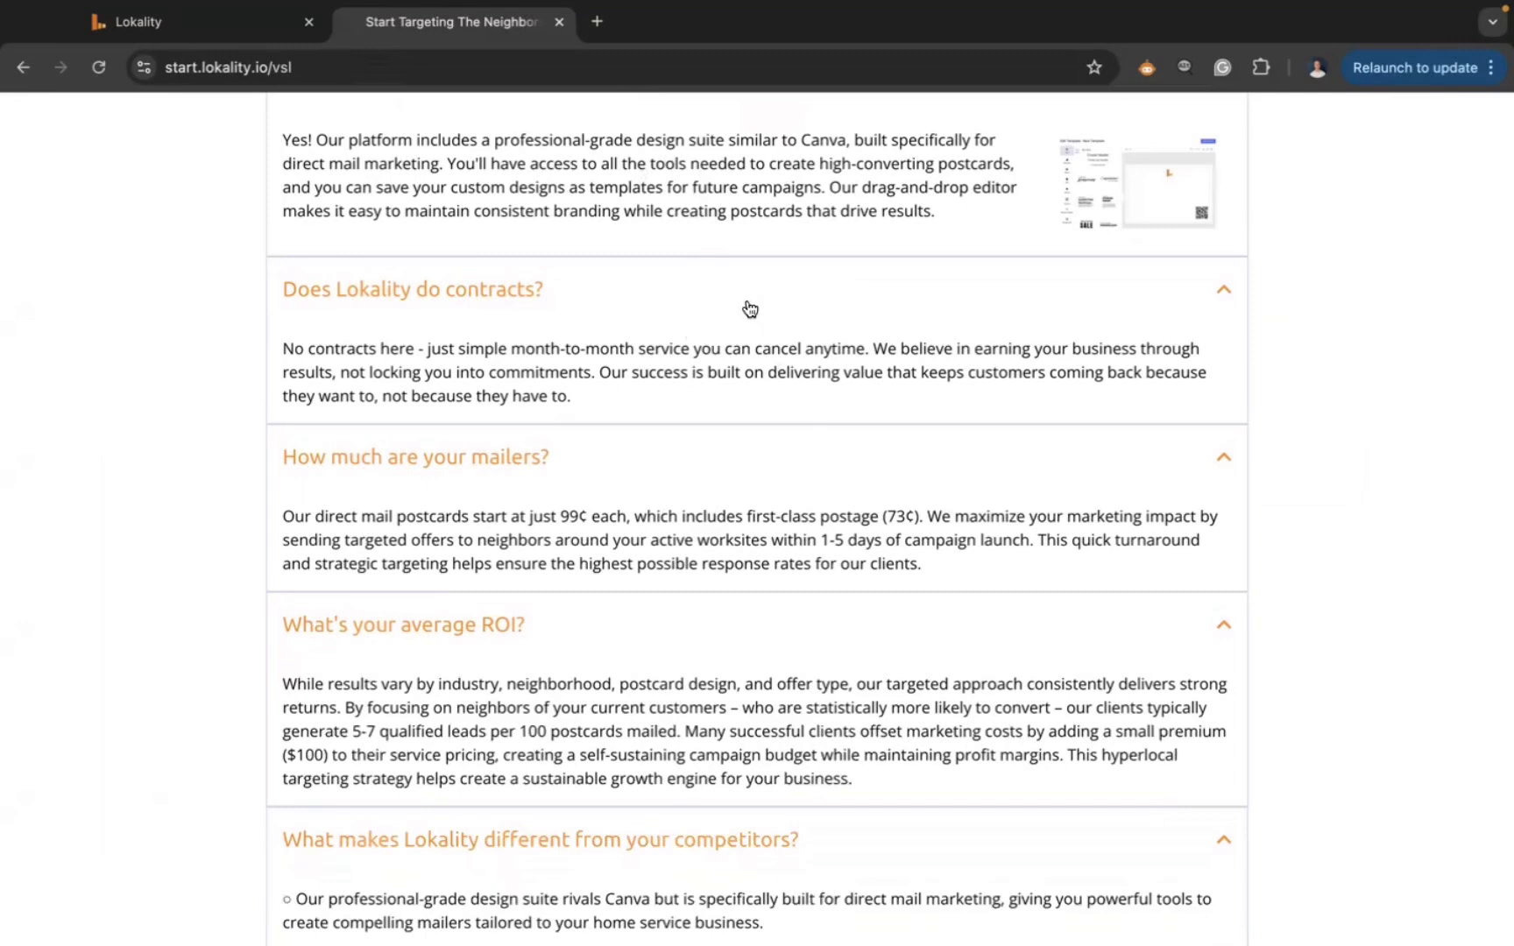
pyautogui.scroll(-2, 753, 517)
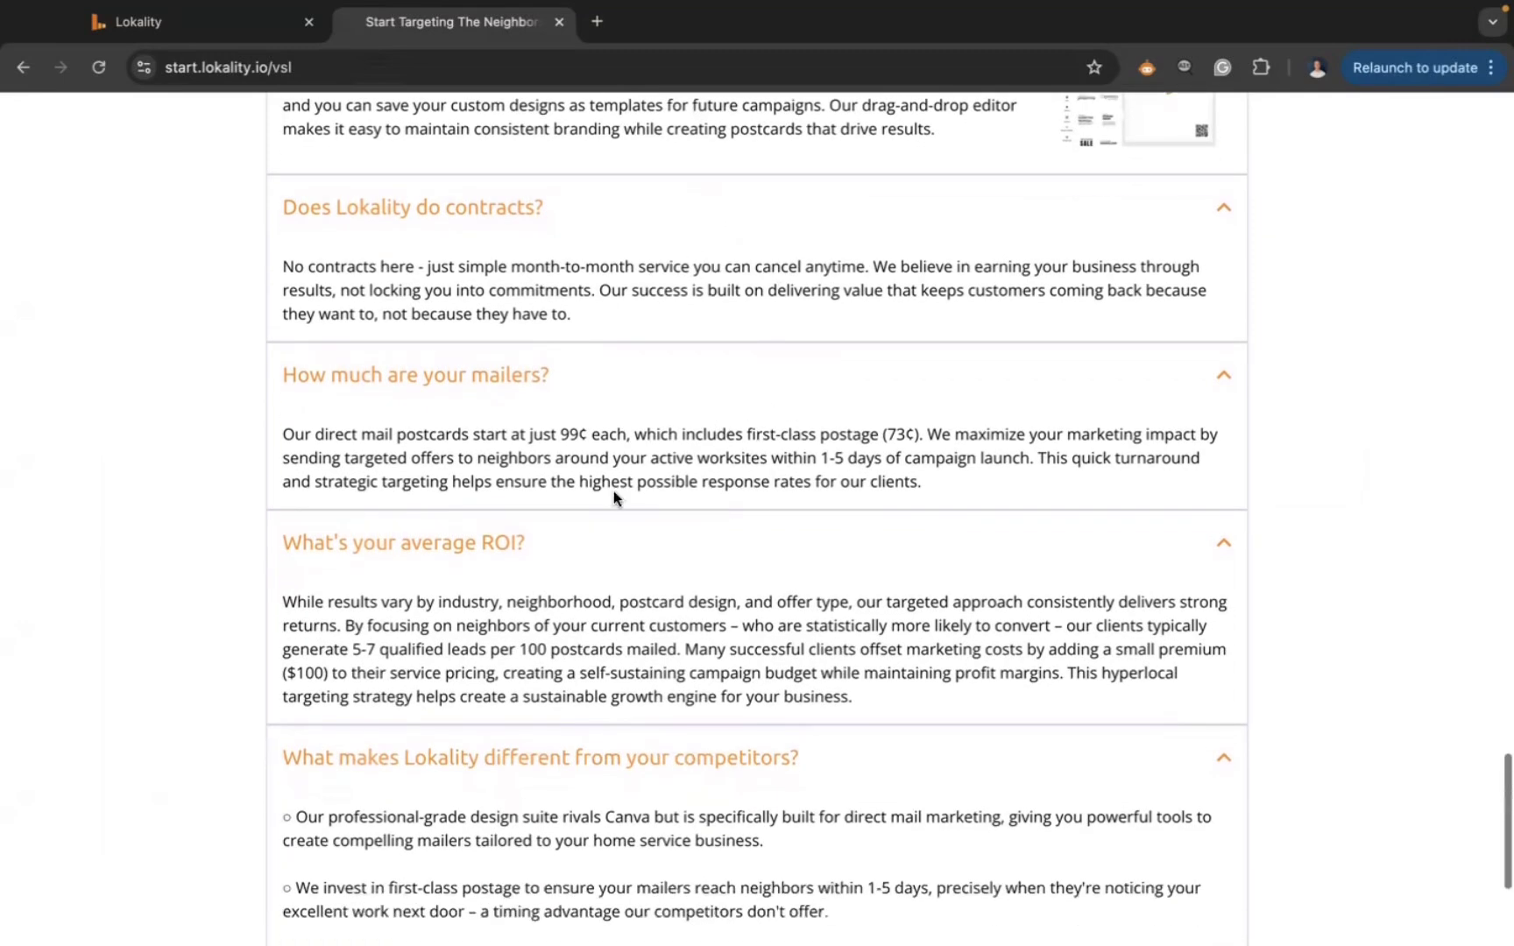
pyautogui.scroll(-1, 688, 490)
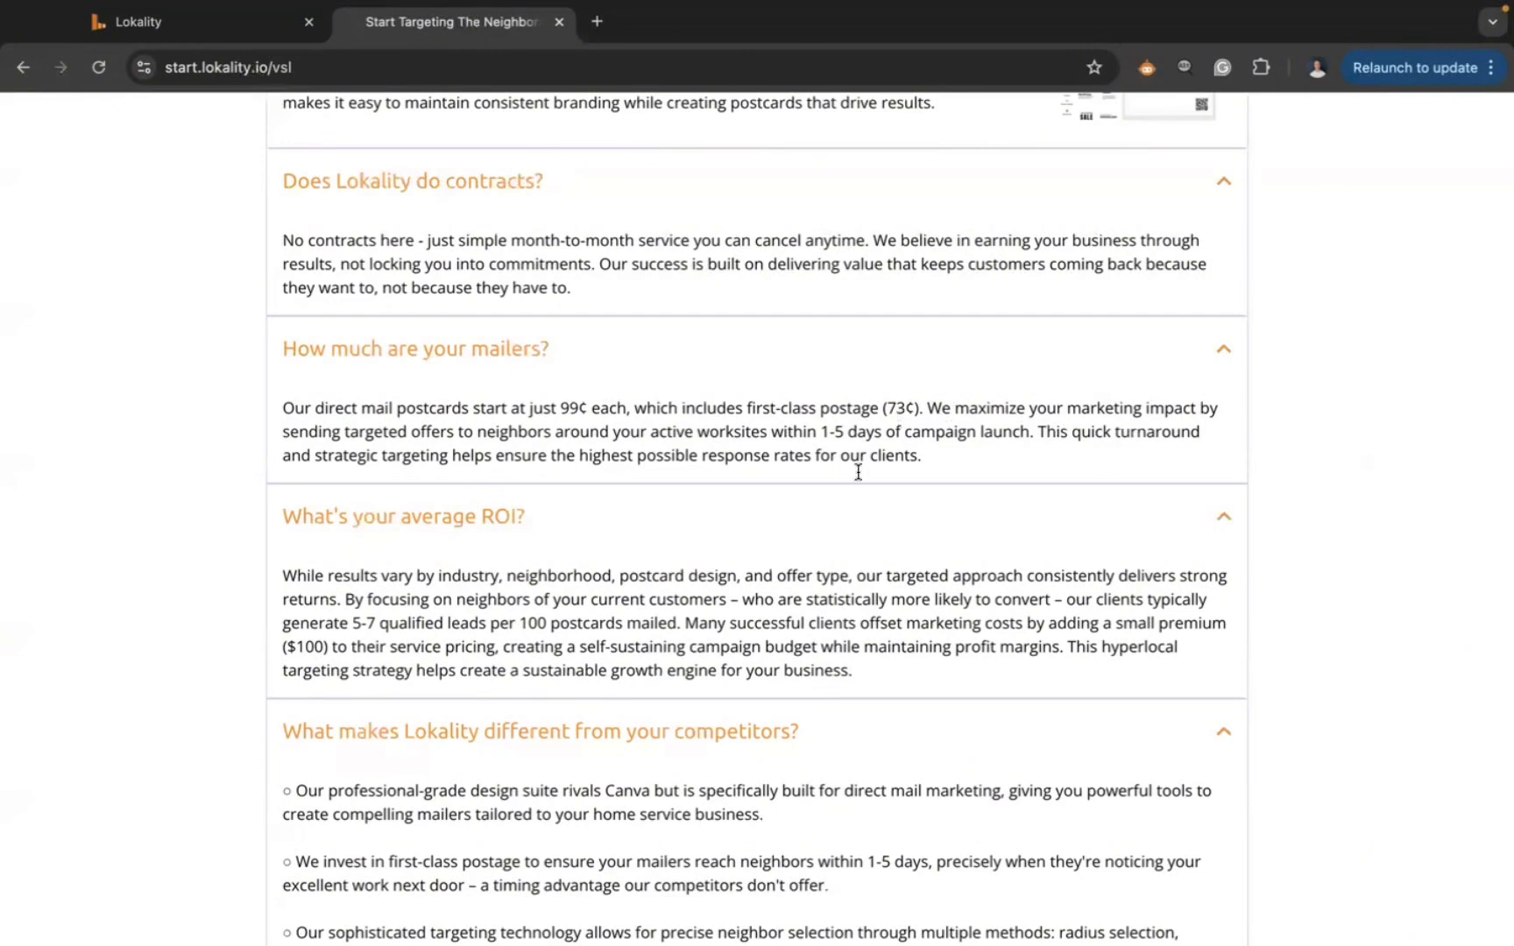
pyautogui.scroll(-4, 876, 614)
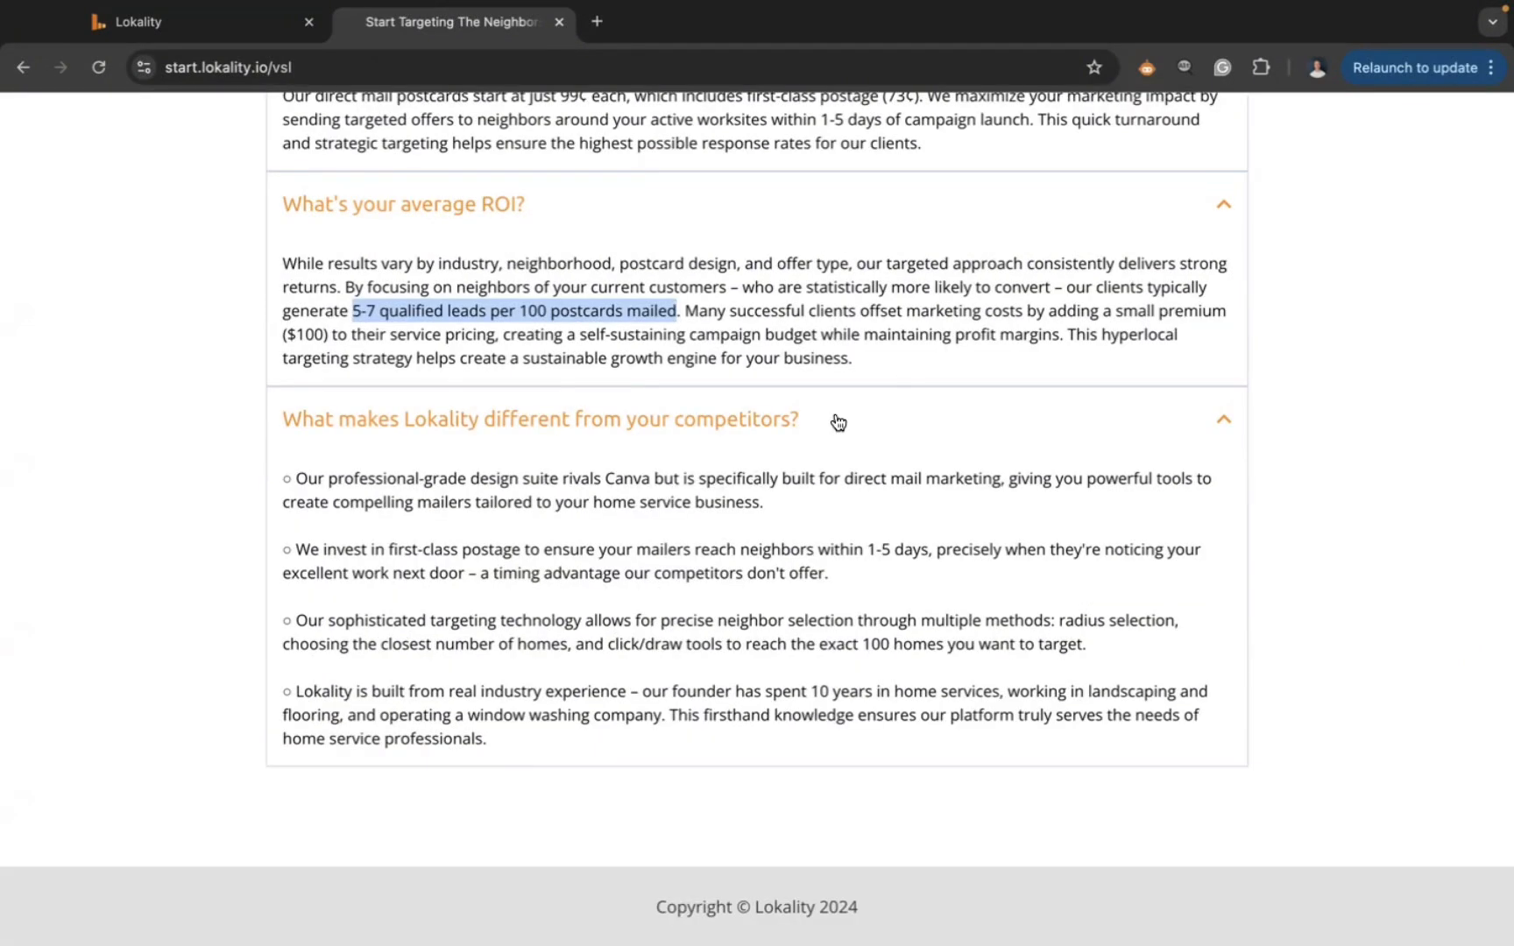